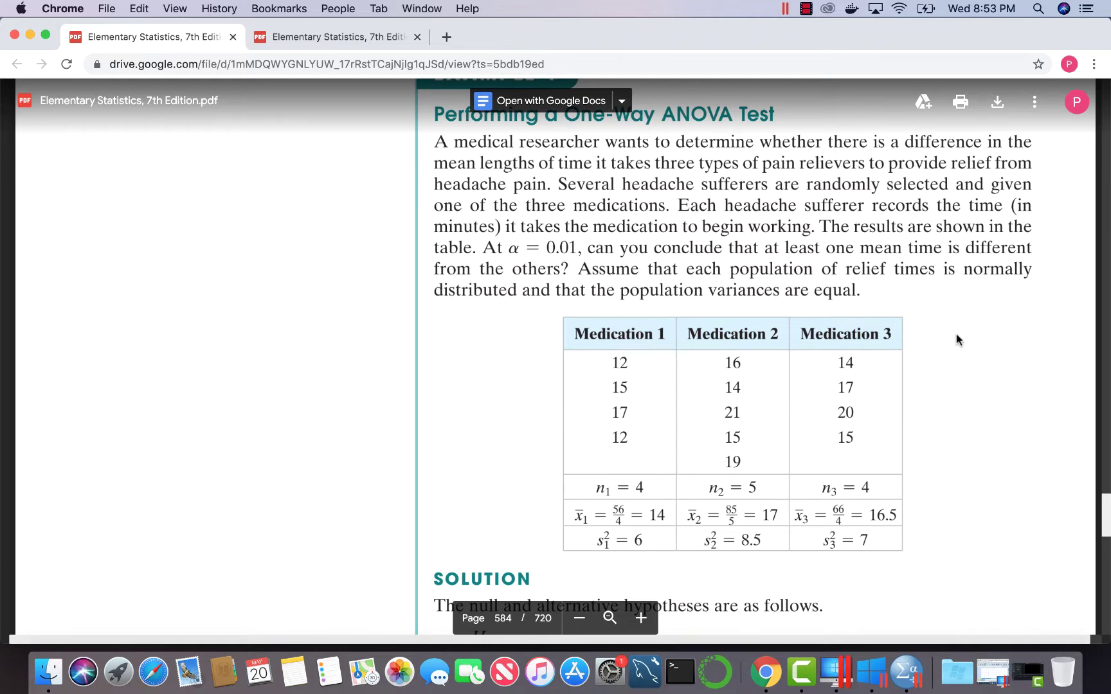
Read Example 1's one-way ANOVA problem and its table of relief times for the three medications.
scroll(956, 339, "up", 2)
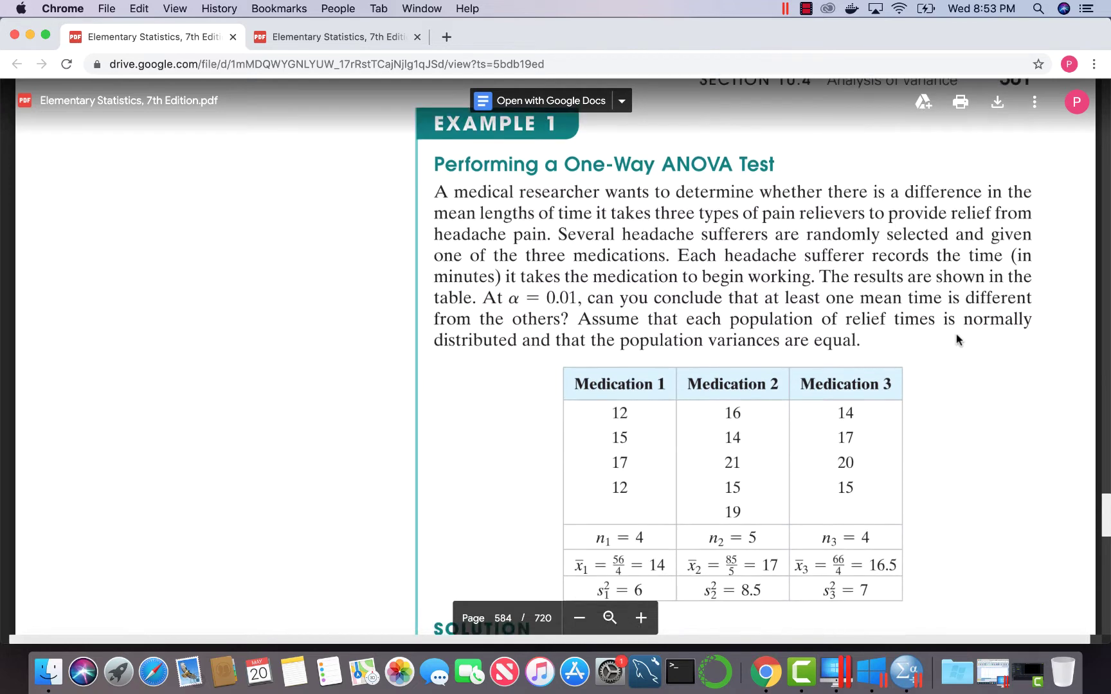
scroll(957, 339, "down", 3)
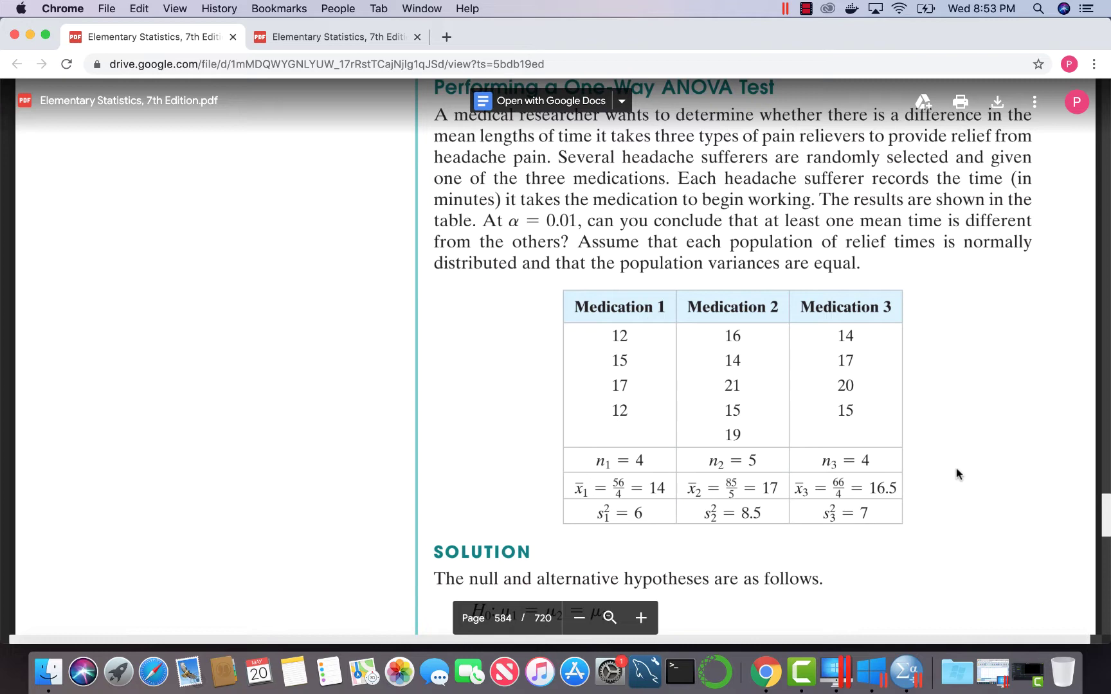
scroll(955, 473, "up", 1)
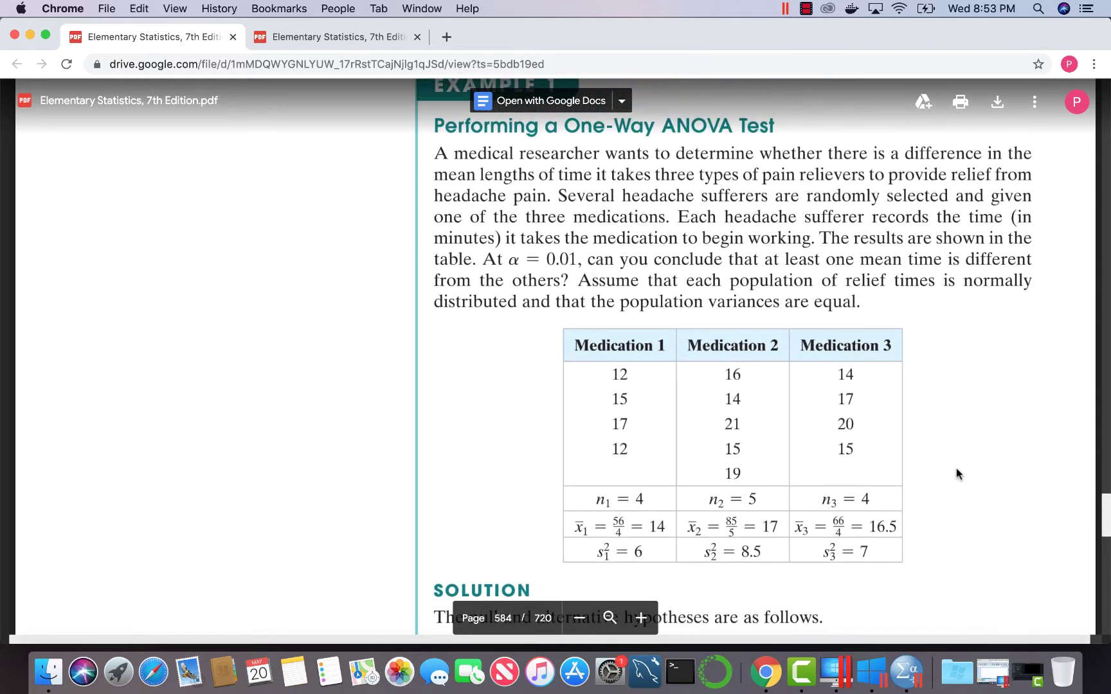
scroll(955, 474, "down", 1)
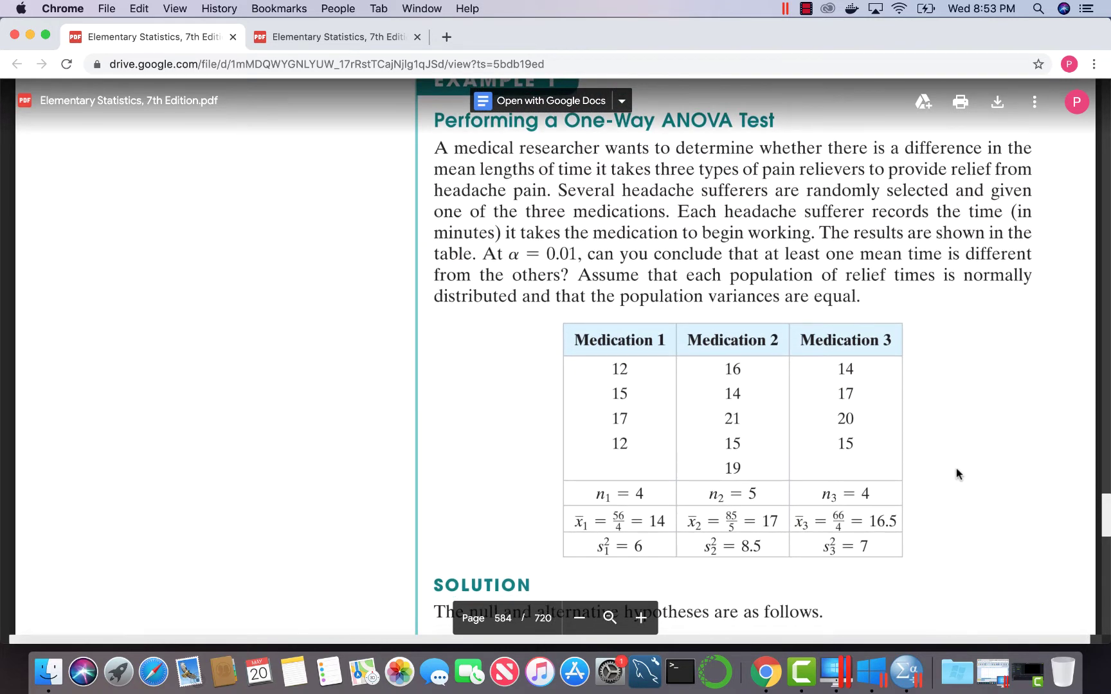
scroll(955, 468, "up", 1)
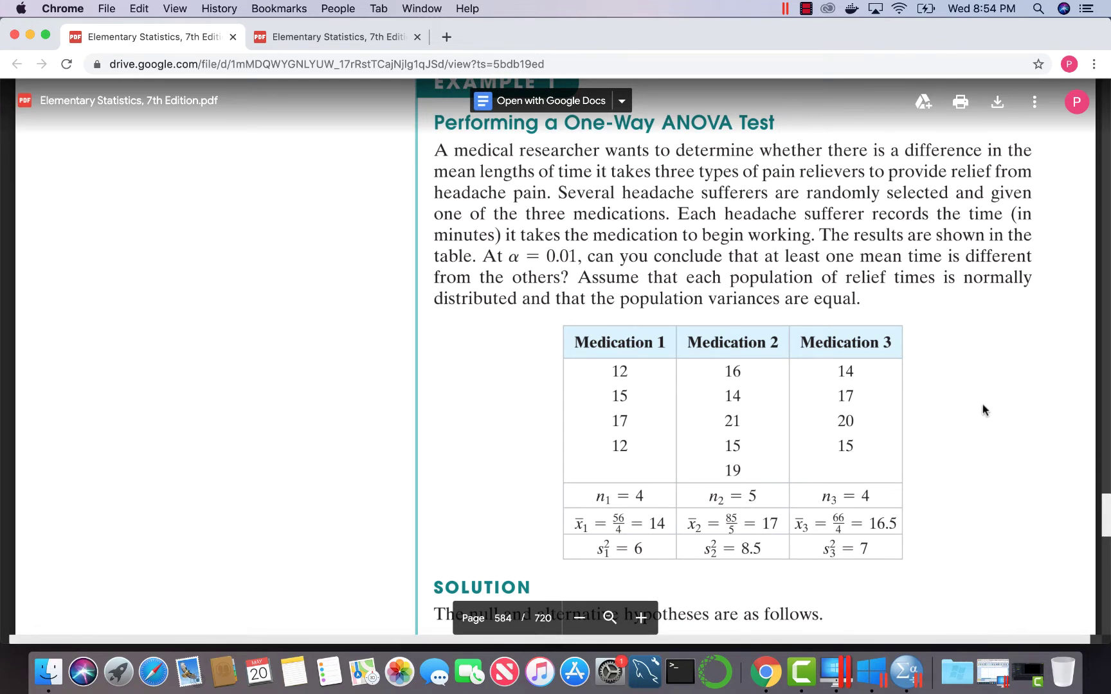
scroll(984, 410, "up", 4)
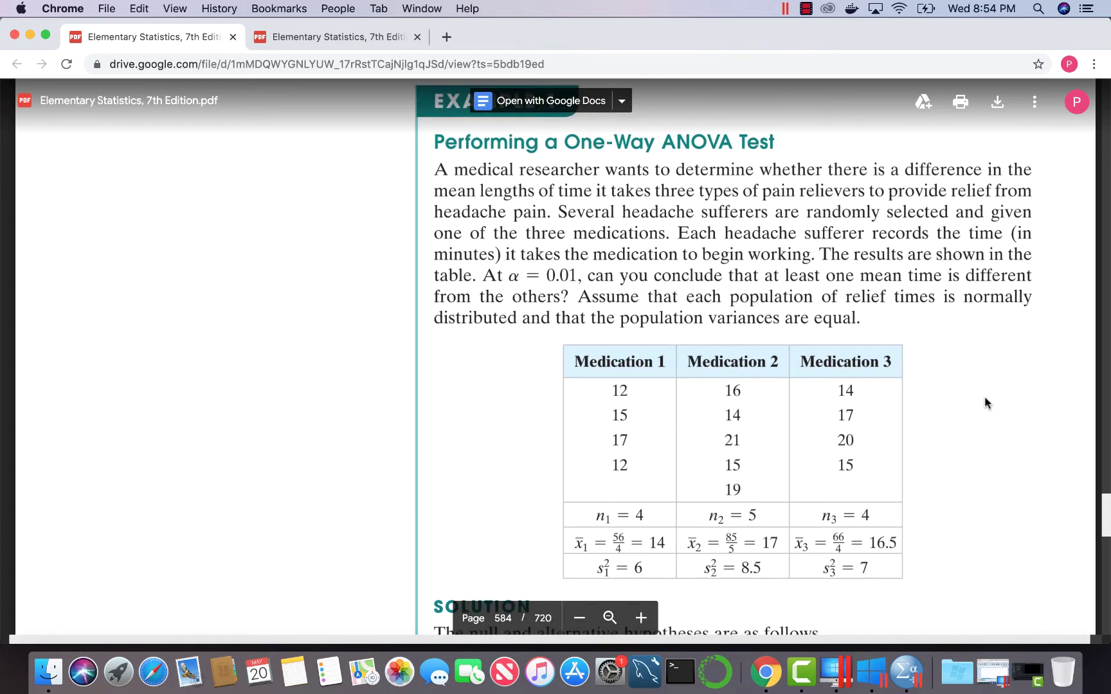
Review the ANOVA Summary Table formulas on page 583 alongside Example 1's sample data and the hypotheses in its solution.
scroll(984, 399, "up", 10)
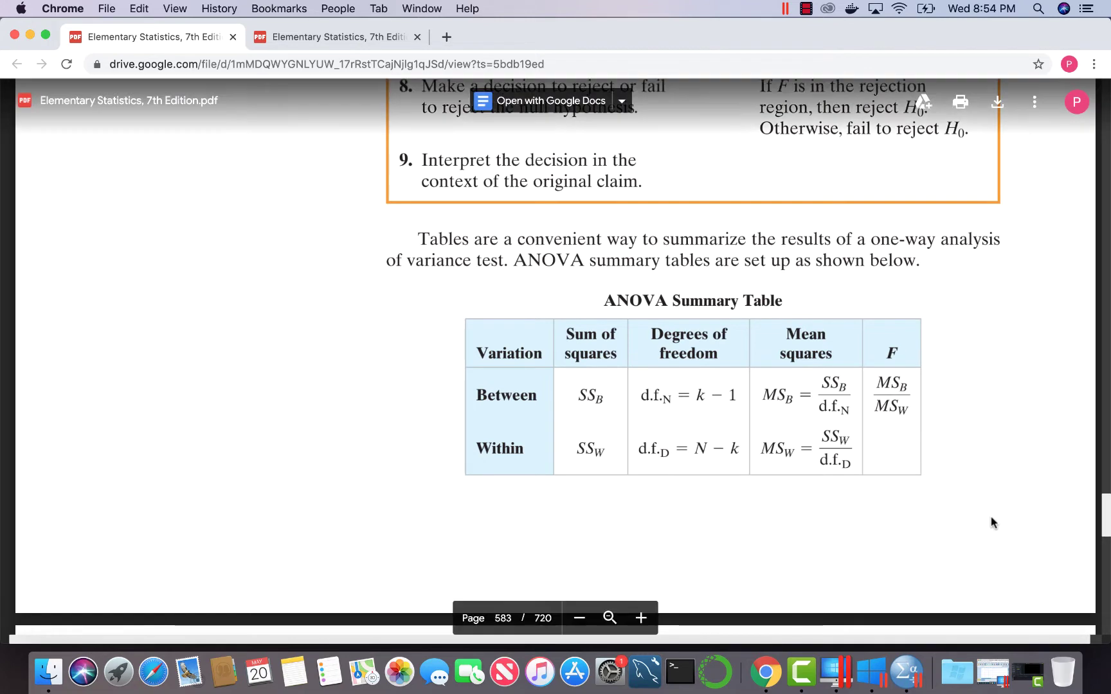
scroll(993, 522, "down", 5)
scroll(992, 522, "down", 7)
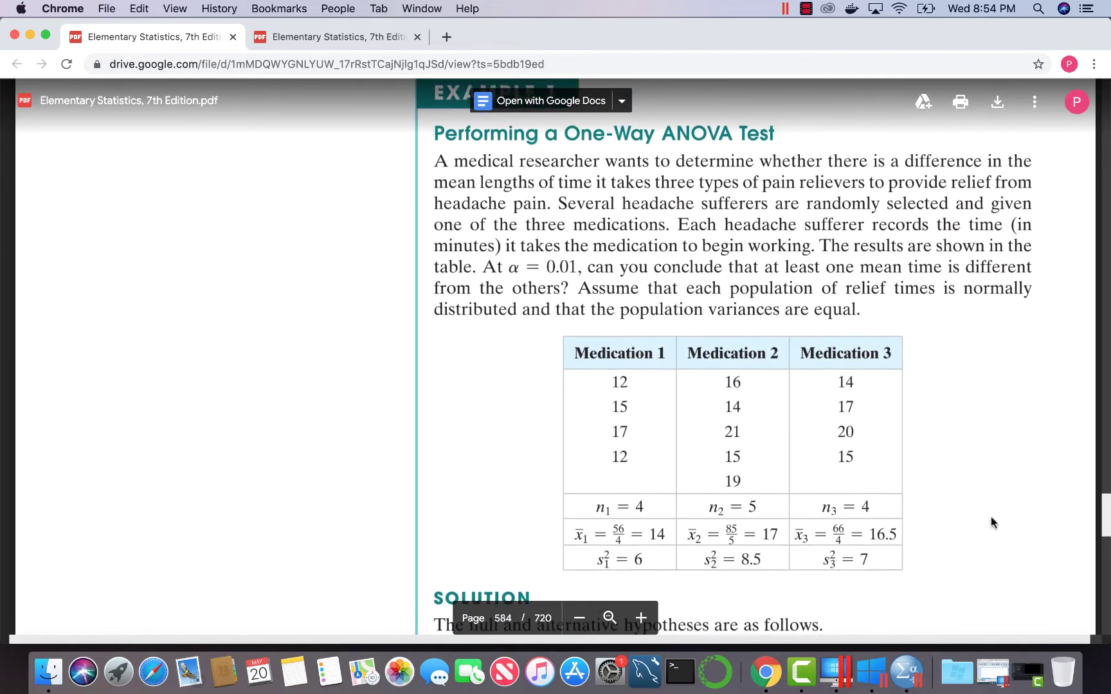
scroll(934, 404, "down", 1)
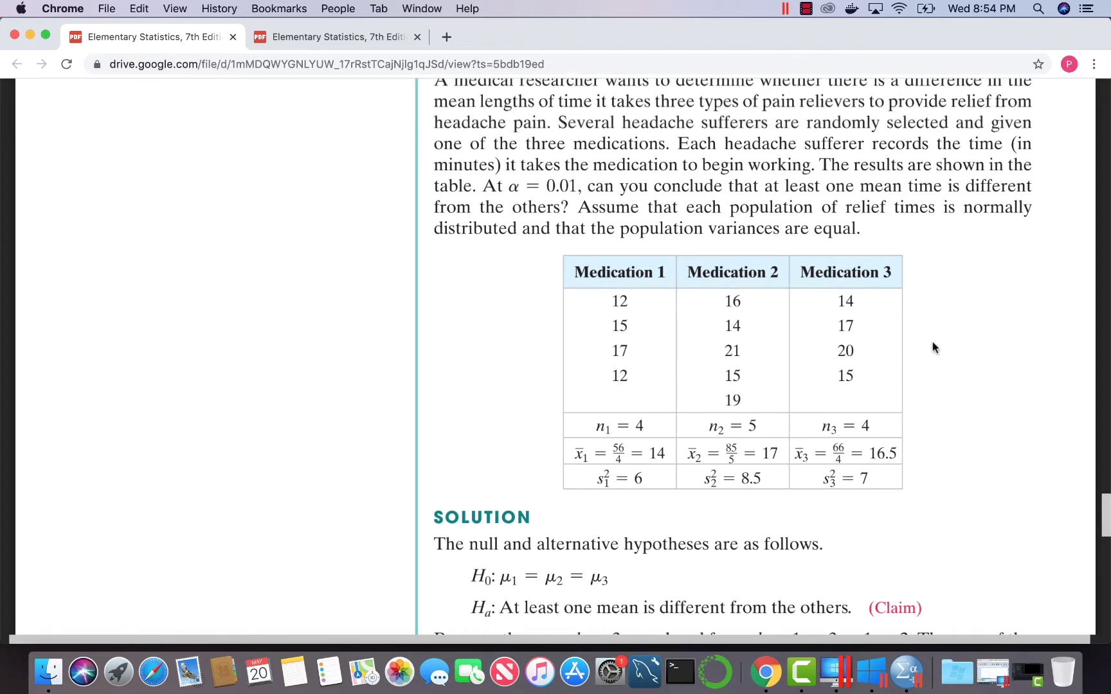
scroll(964, 373, "up", 10)
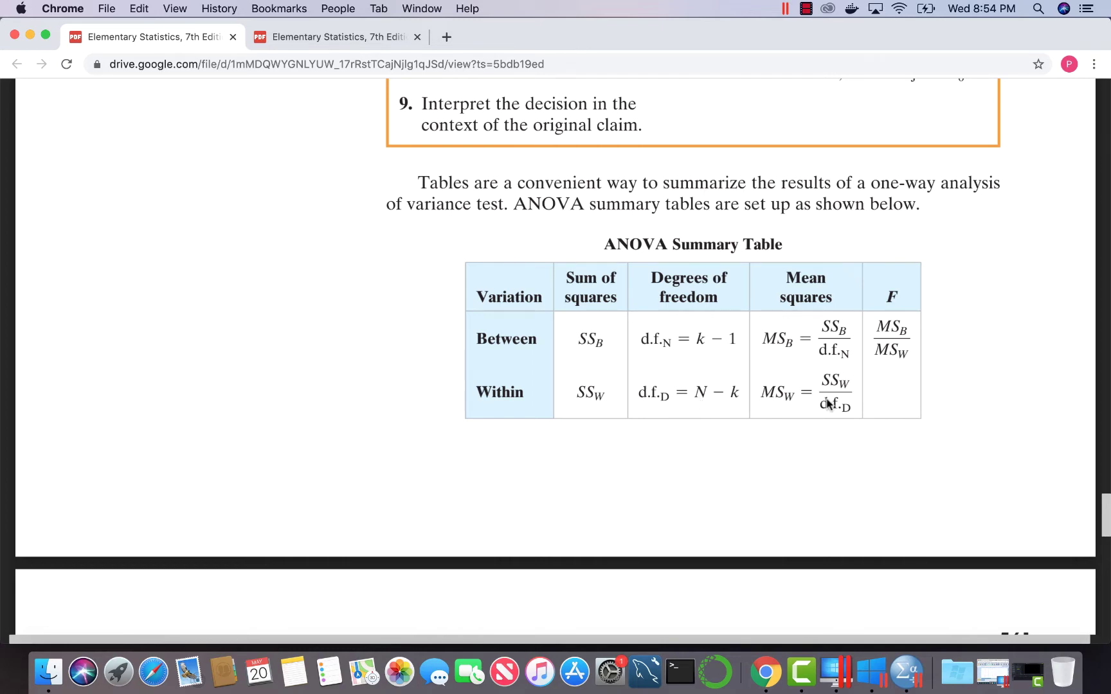
scroll(980, 466, "down", 10)
scroll(981, 466, "down", 4)
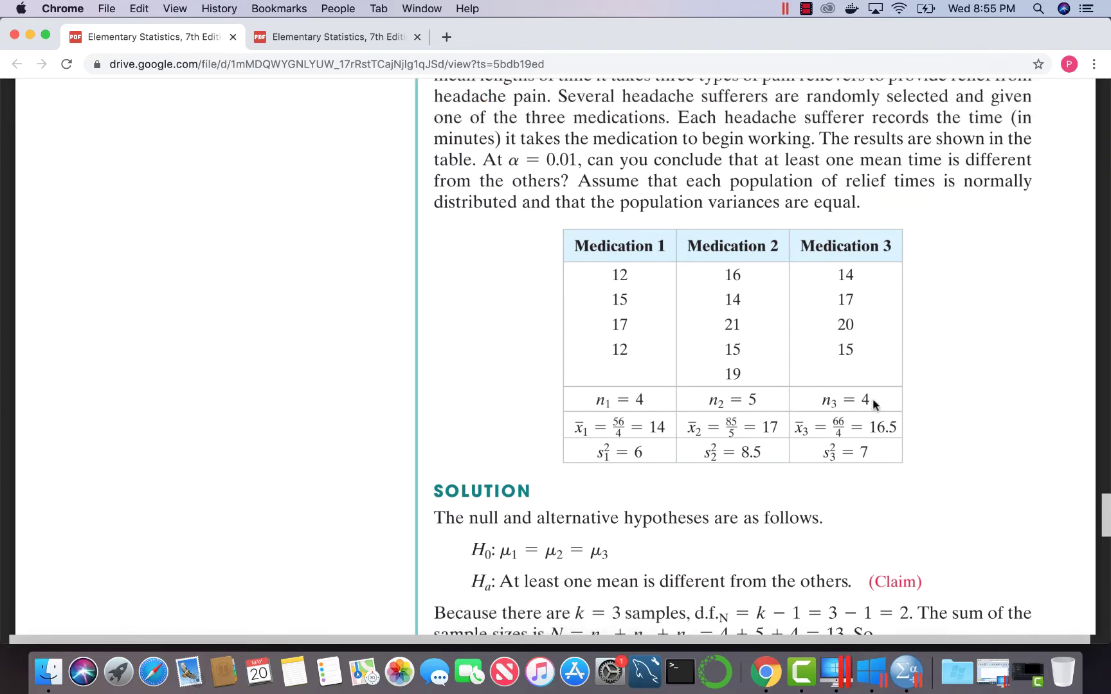
scroll(951, 448, "down", 3)
scroll(954, 450, "down", 3)
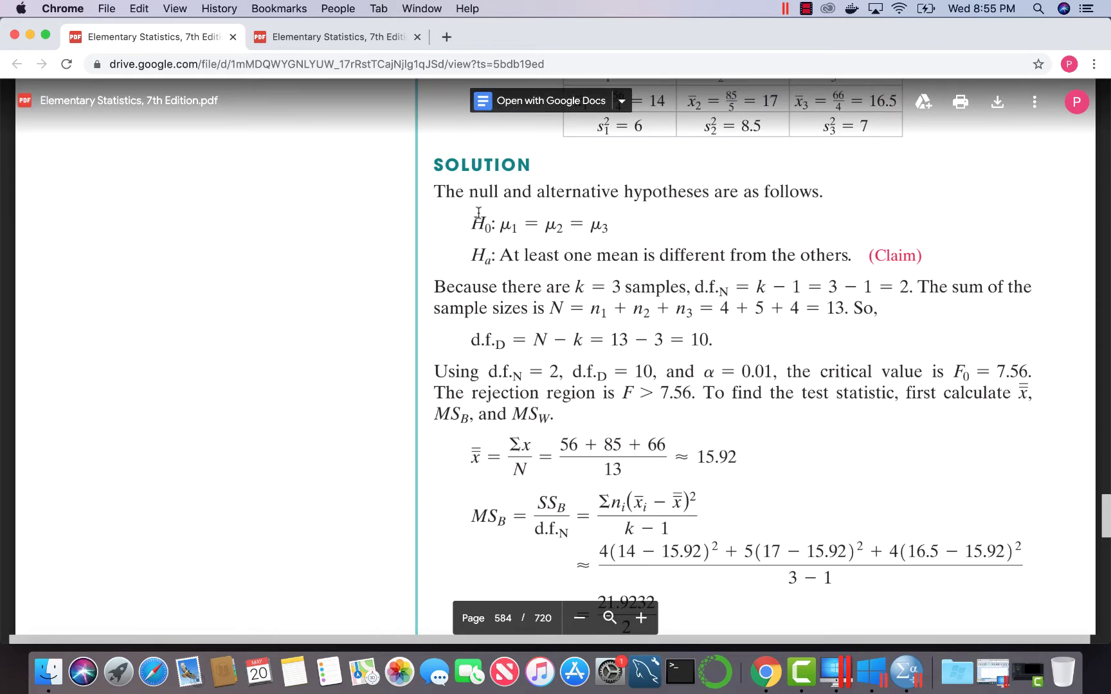
scroll(478, 214, "up", 10)
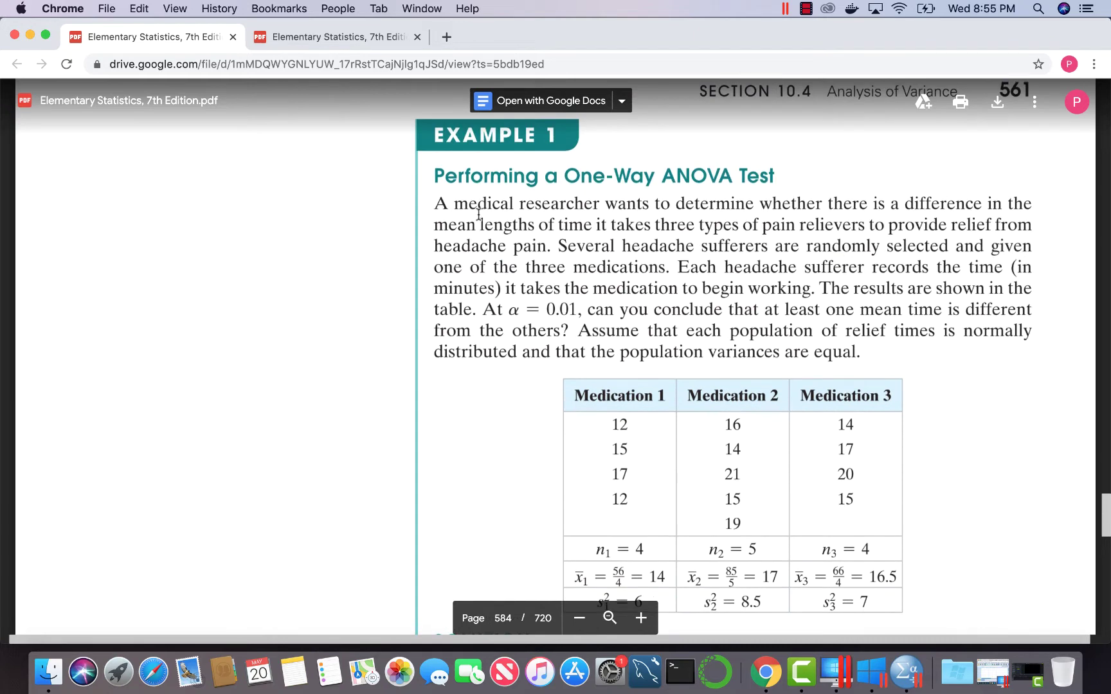
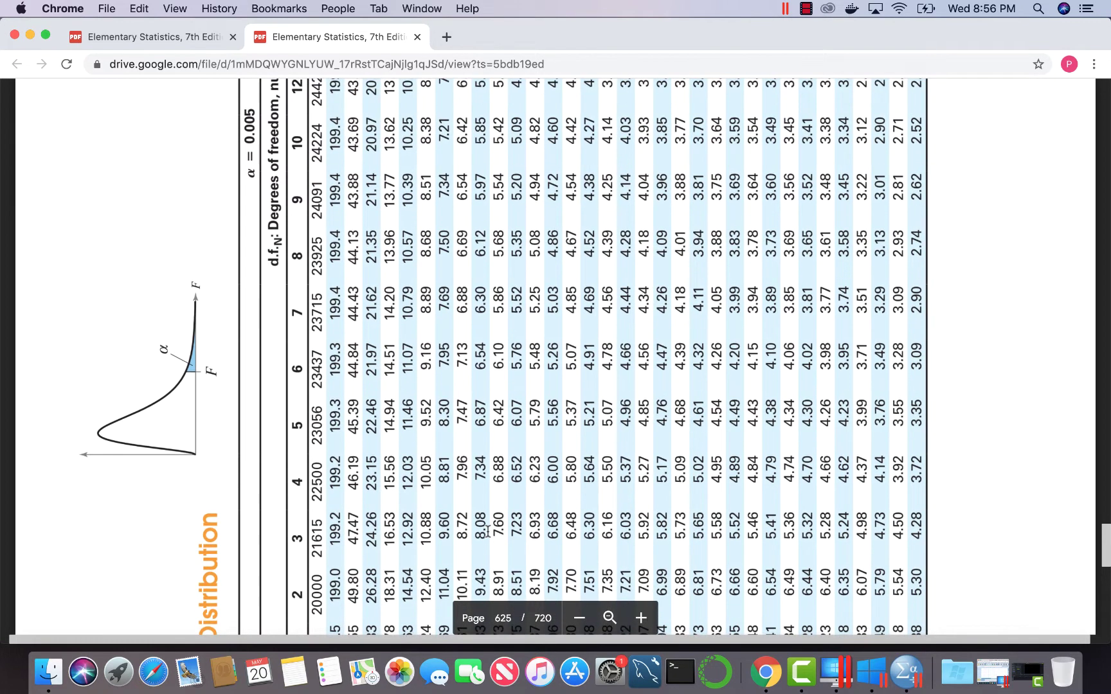
Look up the critical F value in Table 7—F-Distribution for α = 0.01, with 2 numerator and 10 denominator degrees of freedom.
scroll(487, 532, "down", 3)
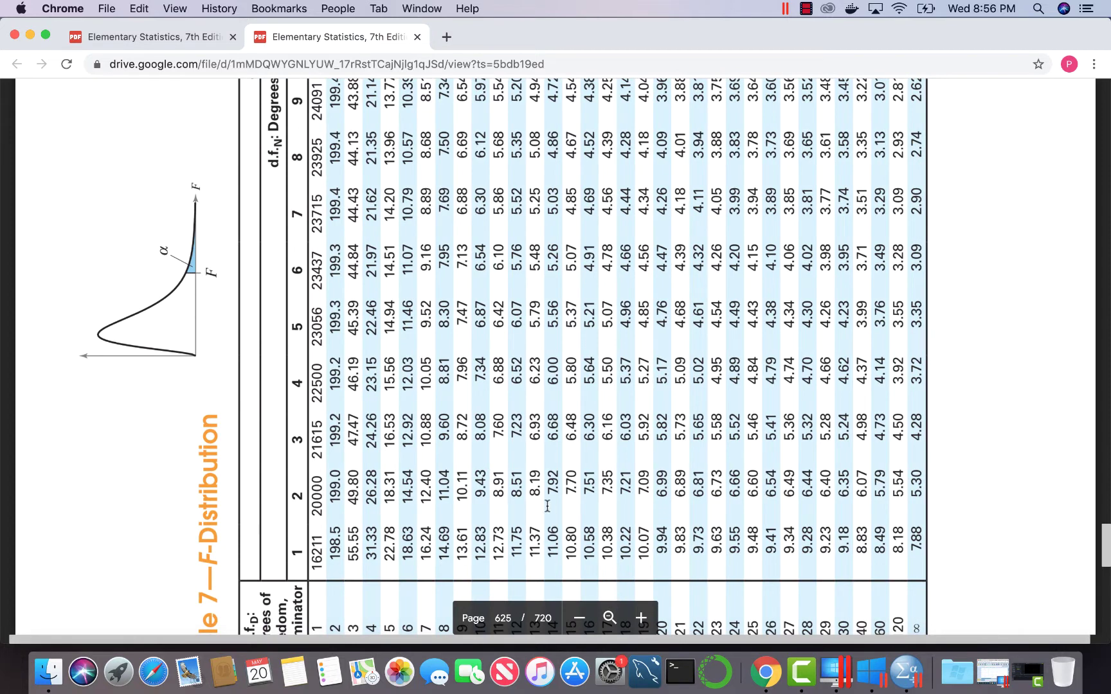
scroll(552, 508, "down", 2)
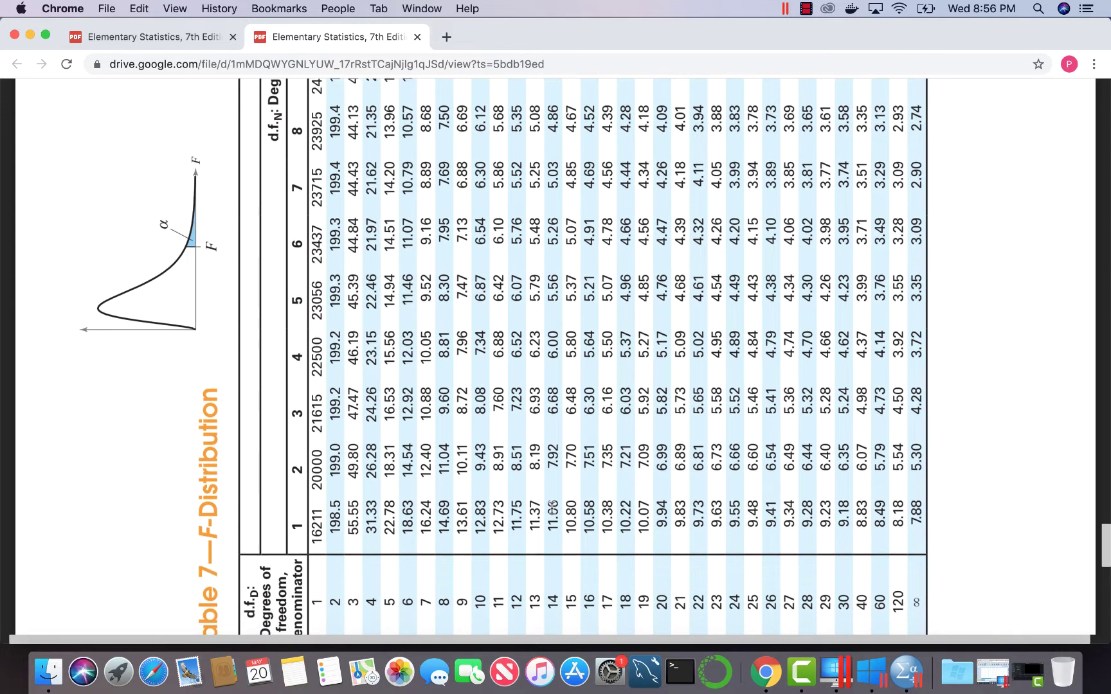
scroll(280, 189, "up", 5)
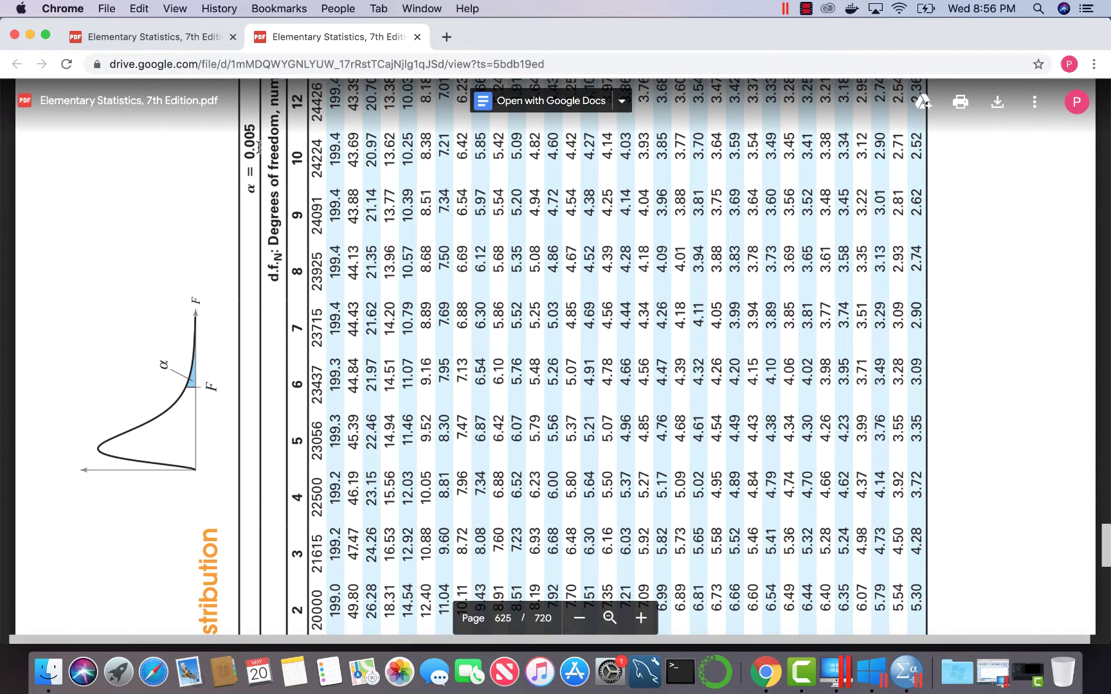
scroll(259, 147, "up", 2)
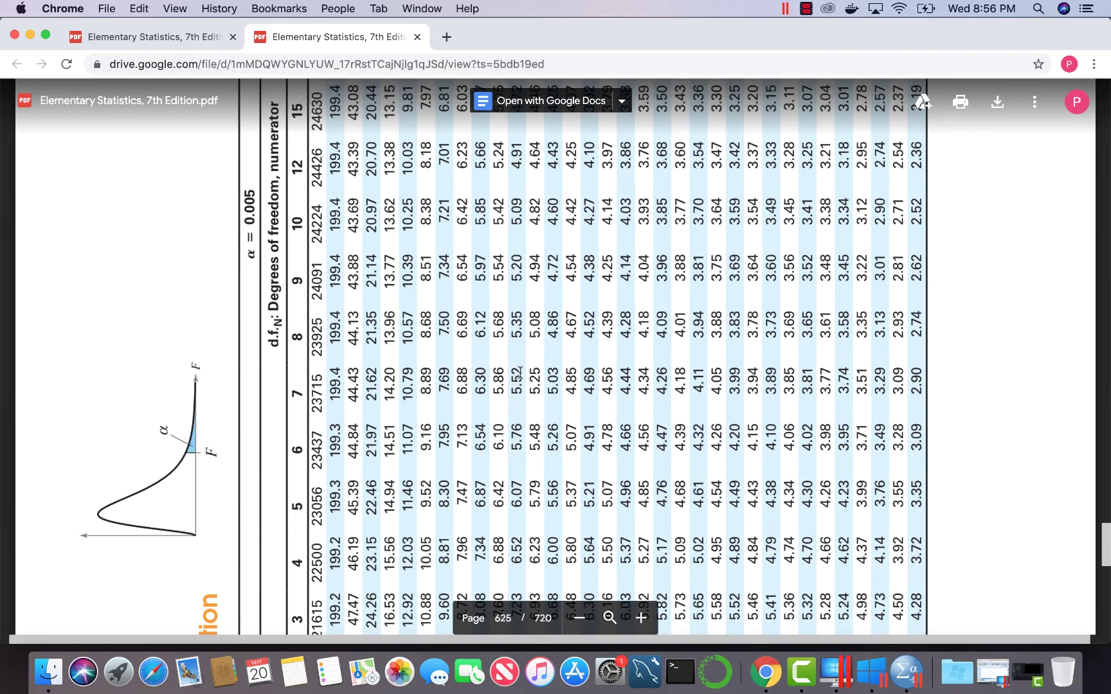
scroll(518, 372, "down", 20)
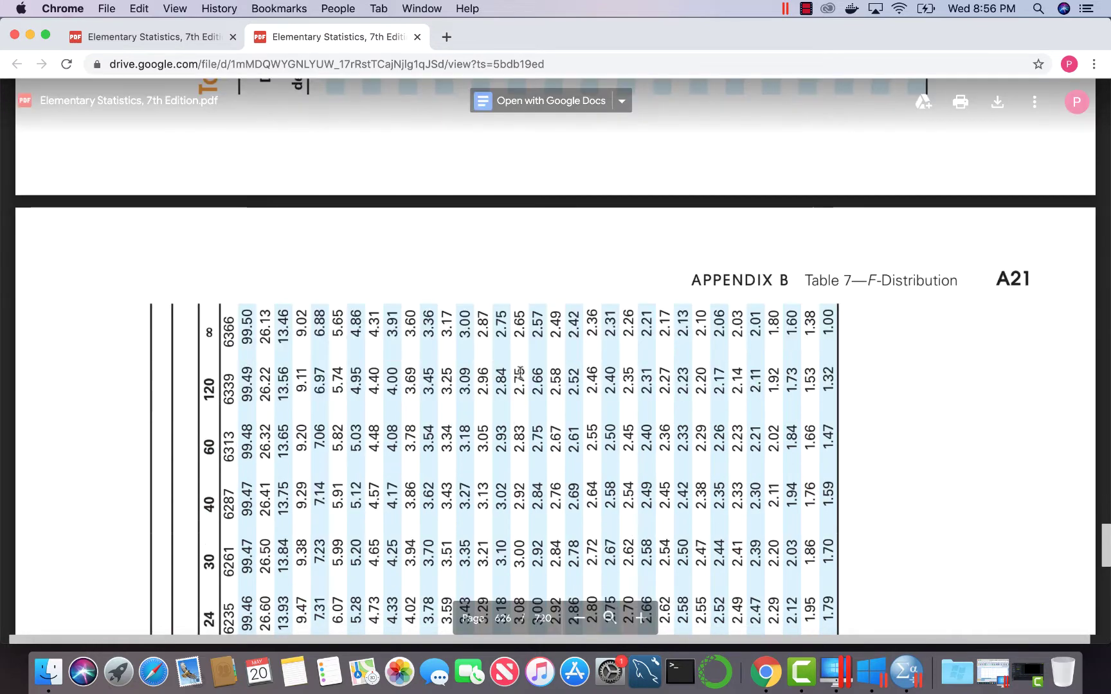
scroll(518, 371, "down", 10)
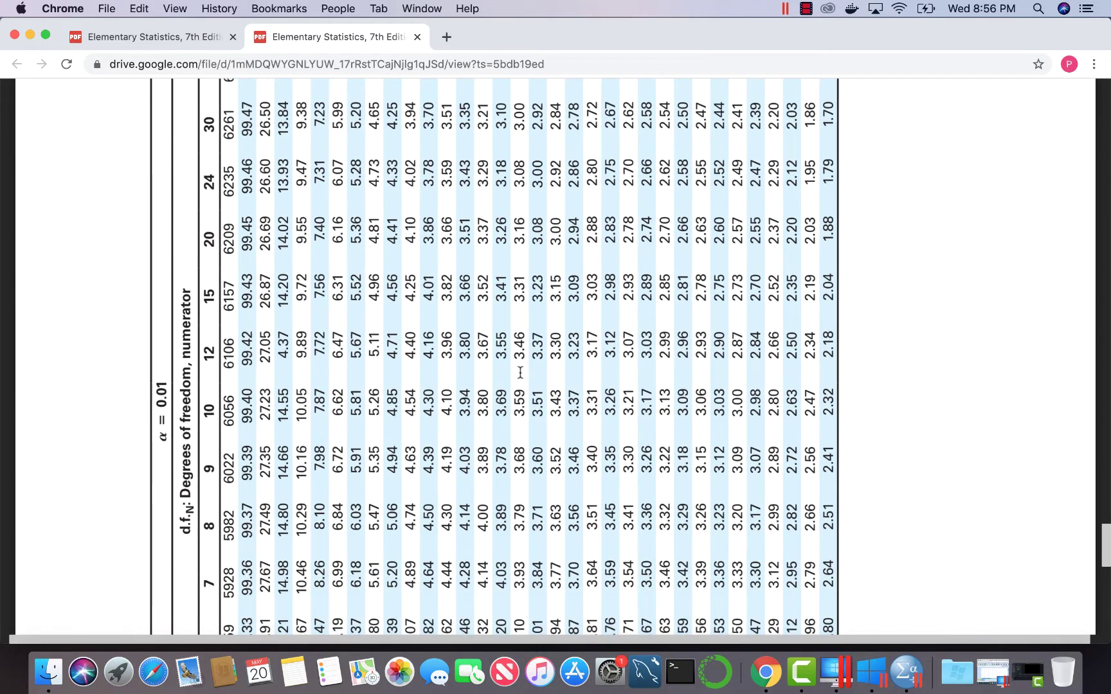
scroll(520, 372, "down", 6)
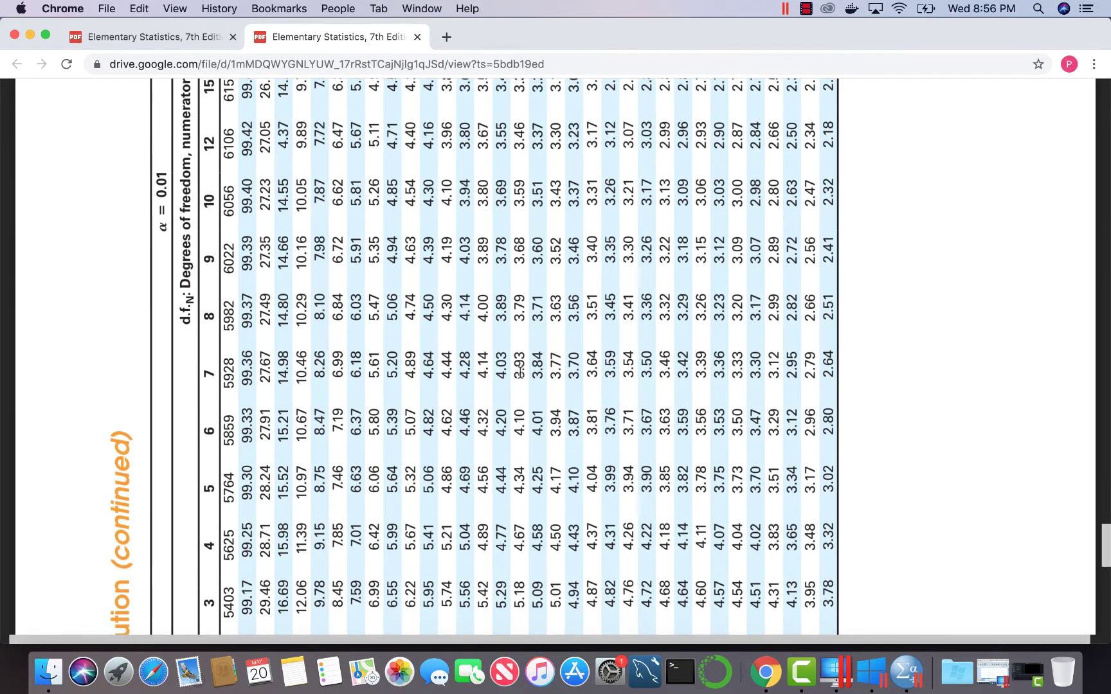
scroll(520, 371, "down", 3)
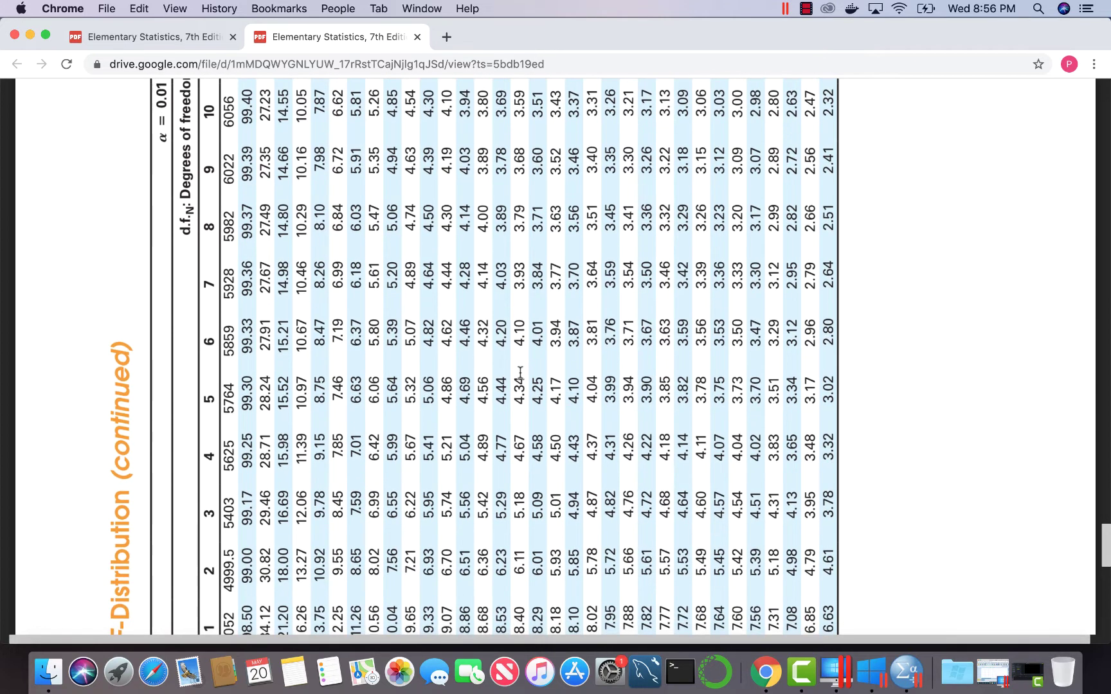
scroll(520, 371, "down", 6)
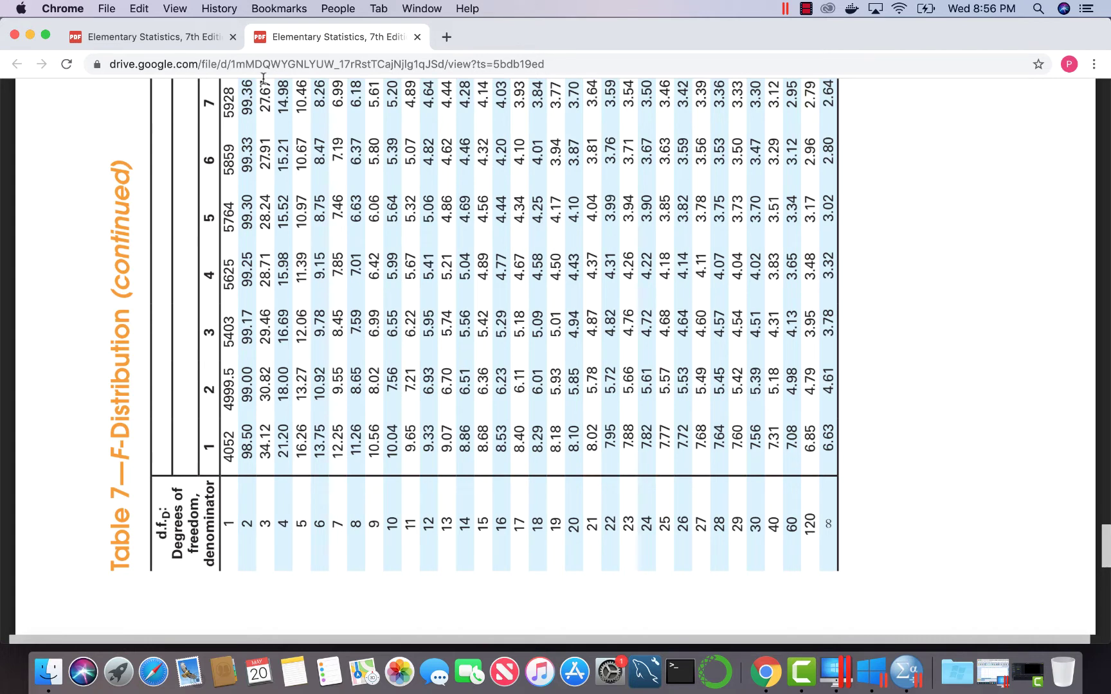
Return to Example 1 and review its solution, from the hypotheses and mean square calculations to the F statistic, rejection region figure and interpretation.
left_click(183, 37)
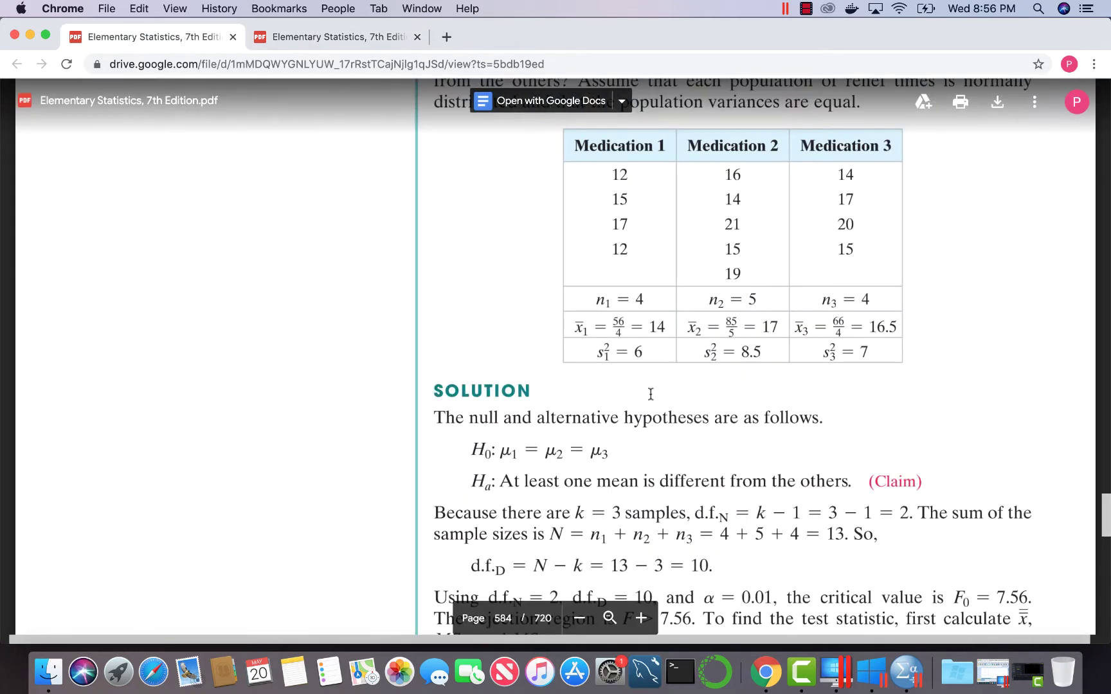
scroll(651, 393, "down", 10)
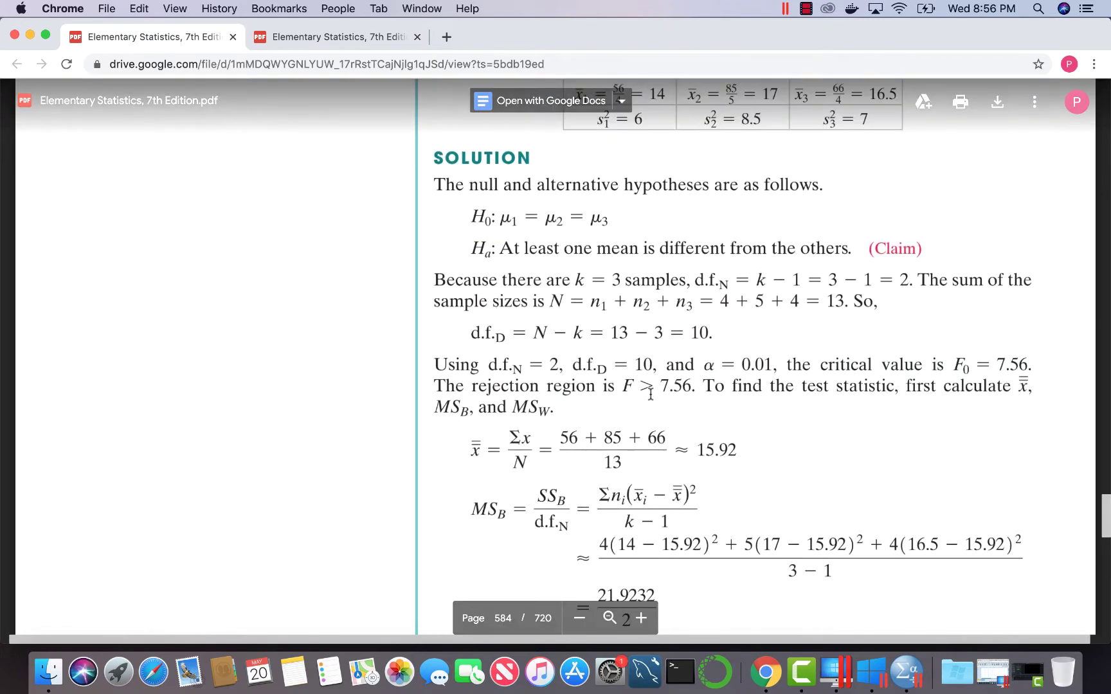
scroll(651, 393, "down", 12)
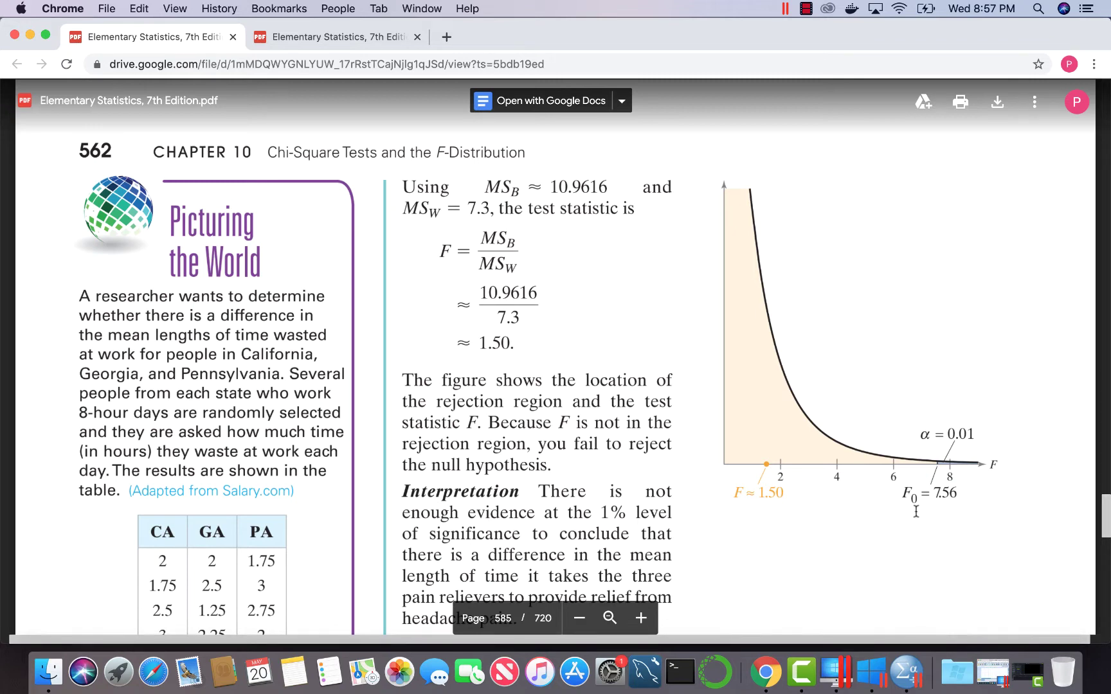
scroll(916, 511, "up", 8)
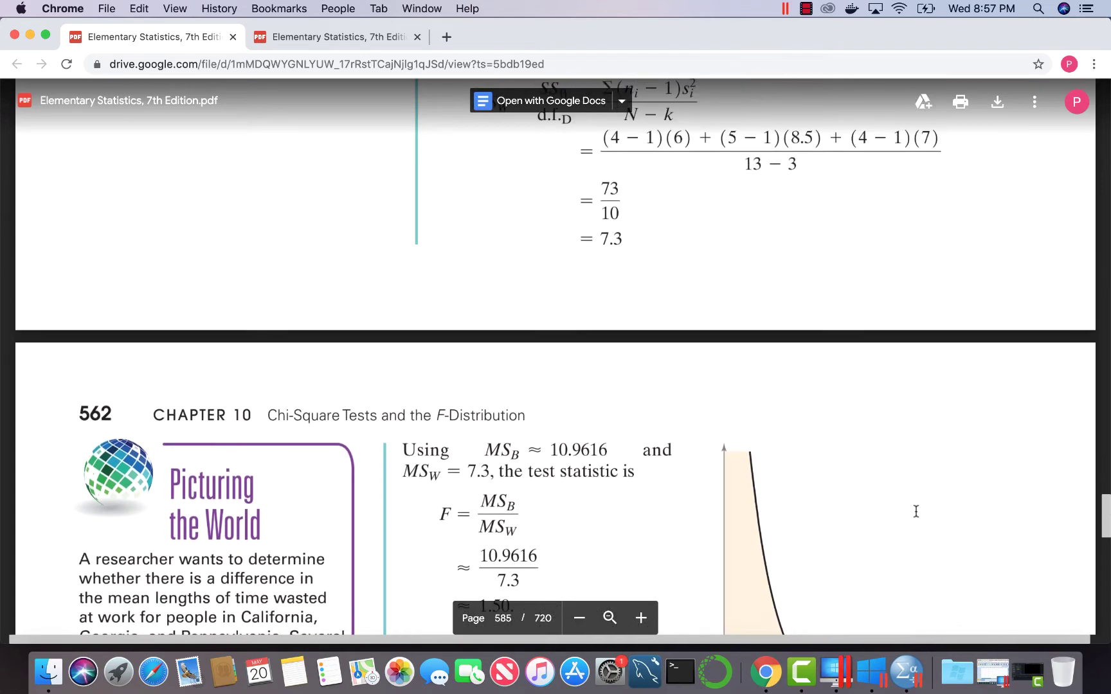
scroll(916, 511, "up", 10)
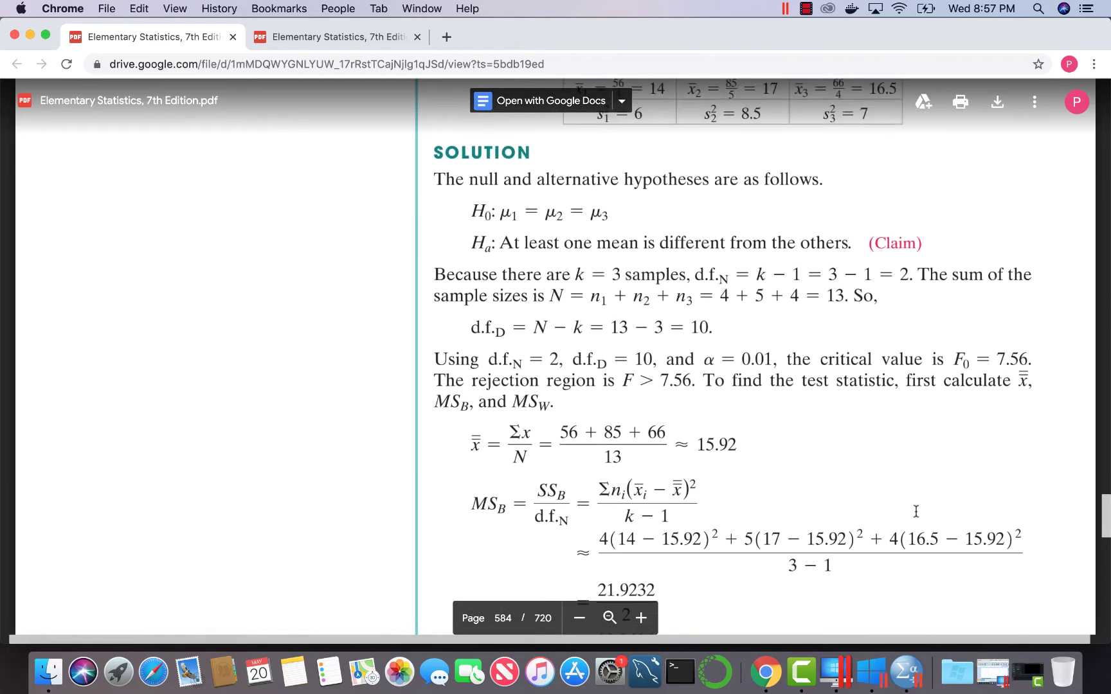
scroll(916, 511, "up", 2)
scroll(916, 511, "down", 8)
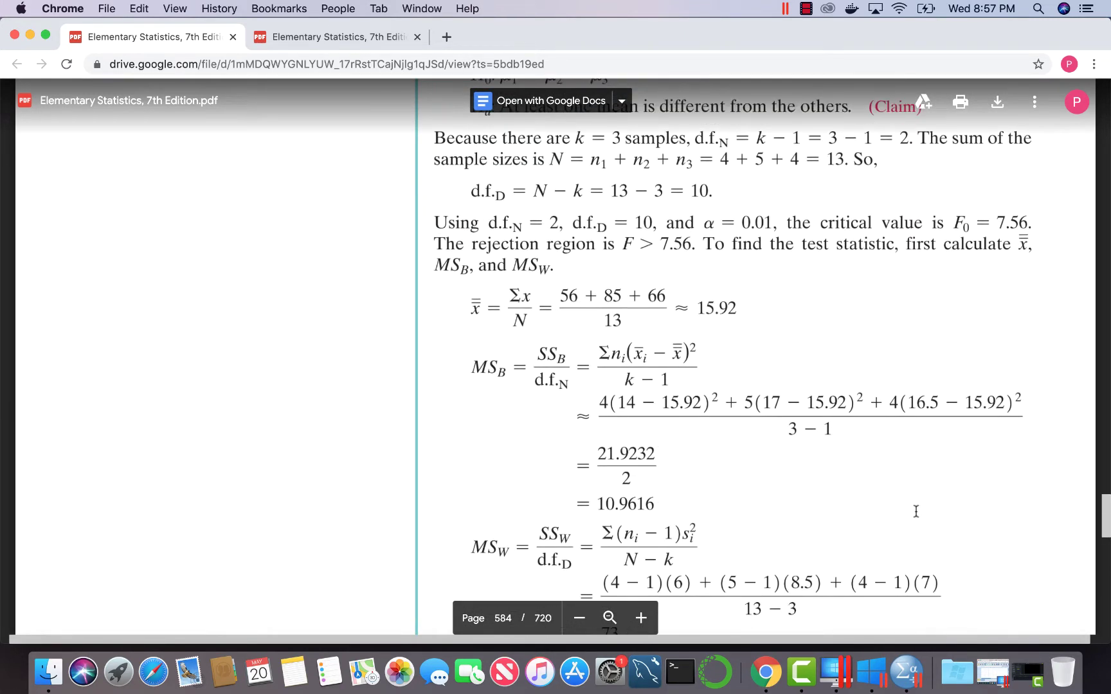
scroll(916, 511, "down", 10)
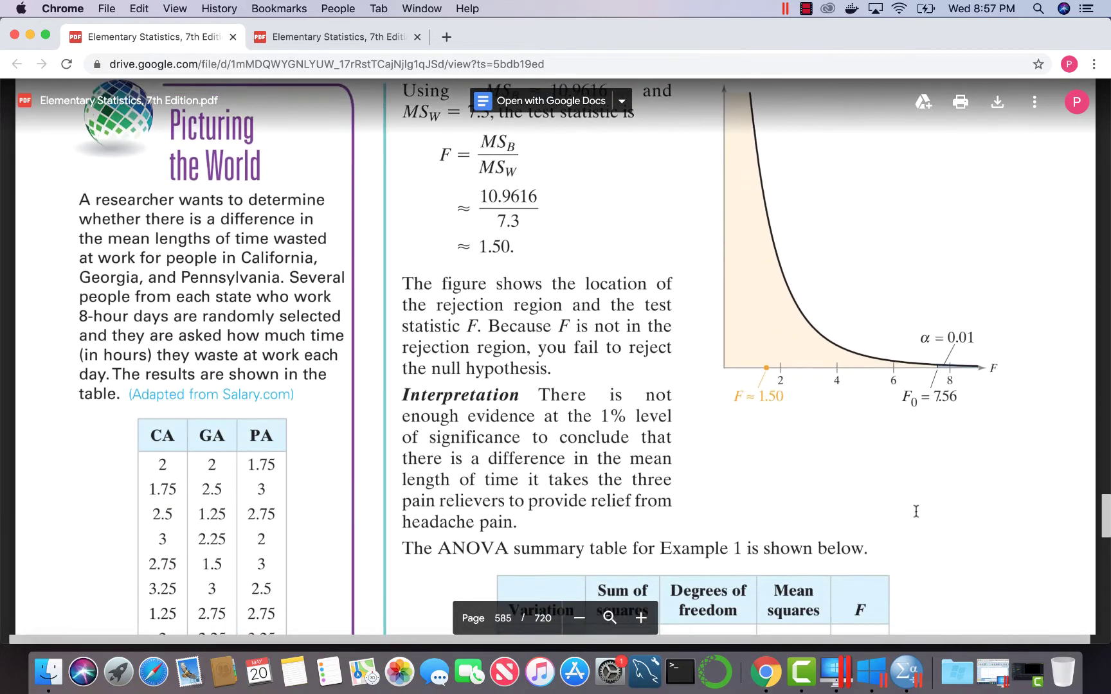
scroll(916, 511, "up", 15)
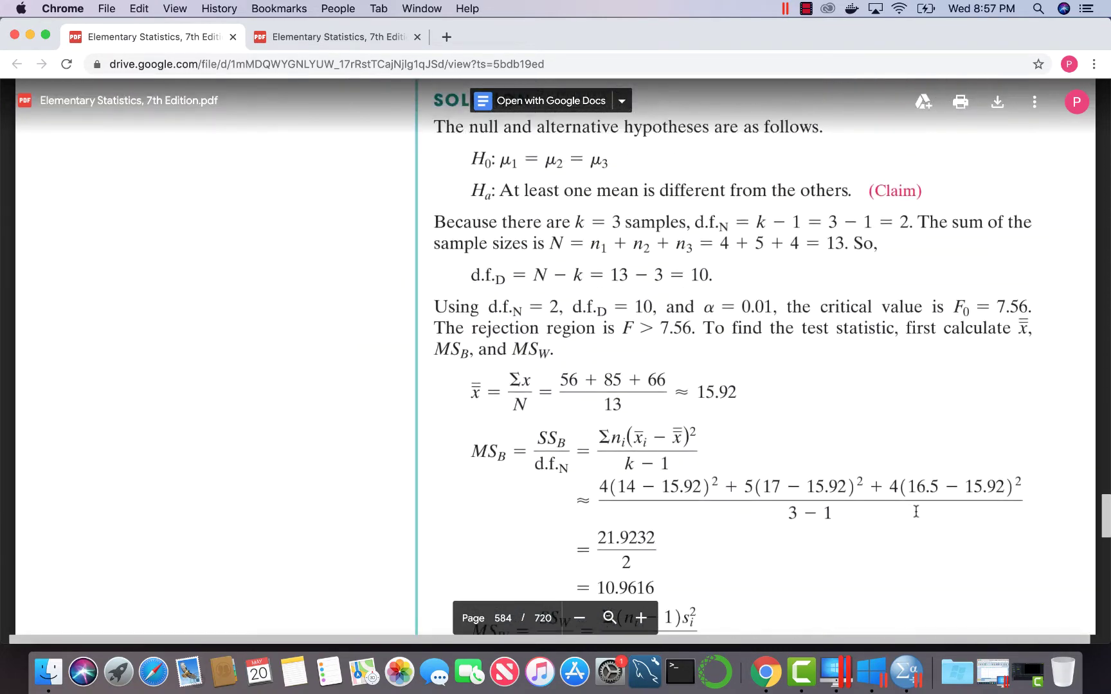
Switch to the empty IBM SPSS Statistics Data Editor in the Windows 10 virtual machine, make it full screen and select row 1's first cell.
left_click(907, 676)
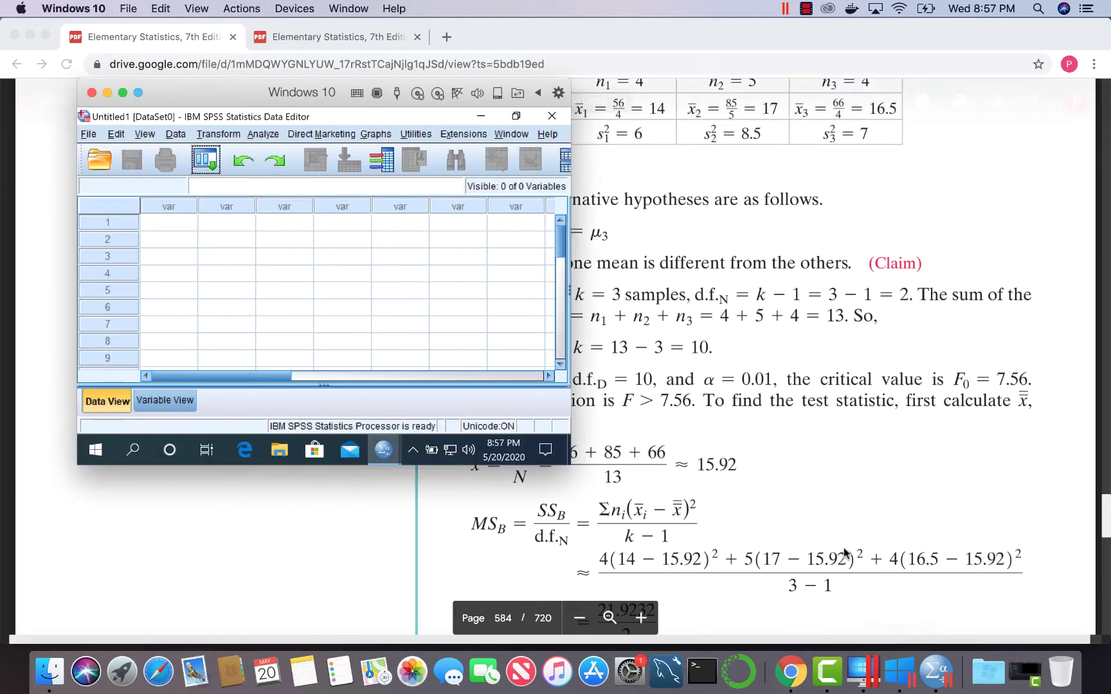
left_click(123, 94)
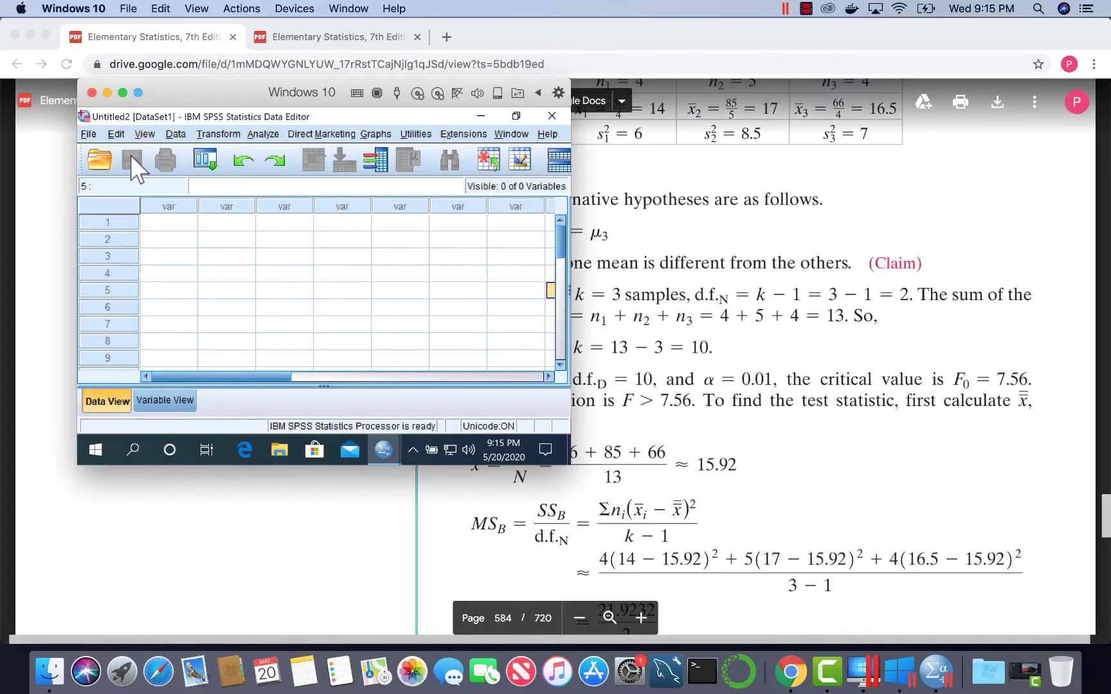
left_click(122, 93)
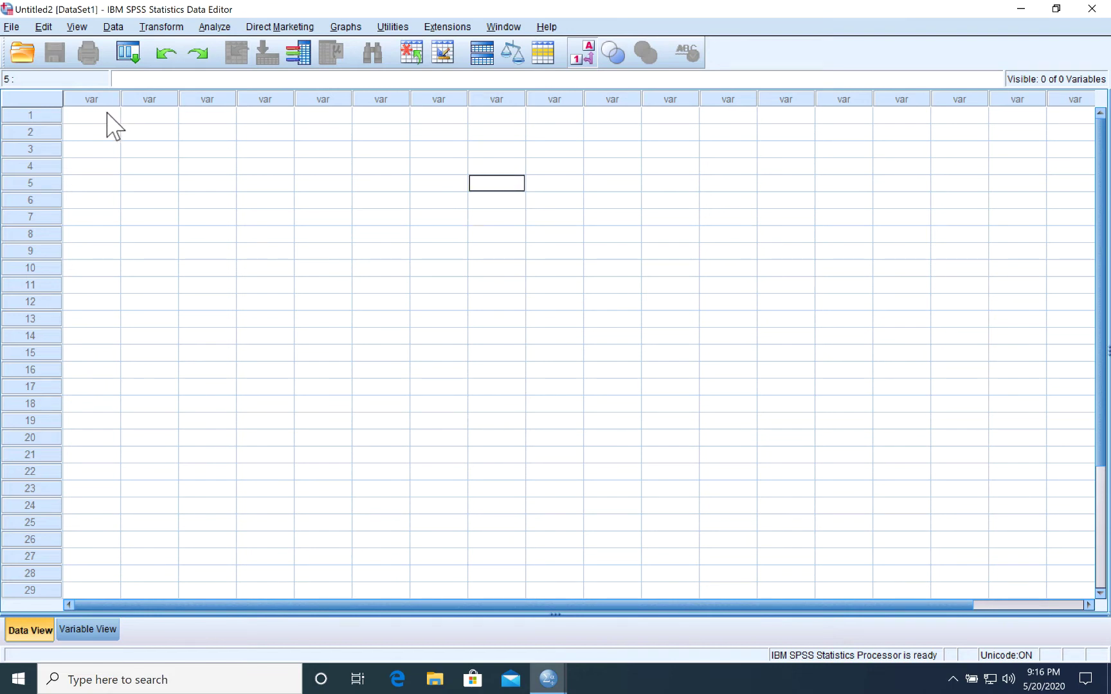
left_click(109, 119)
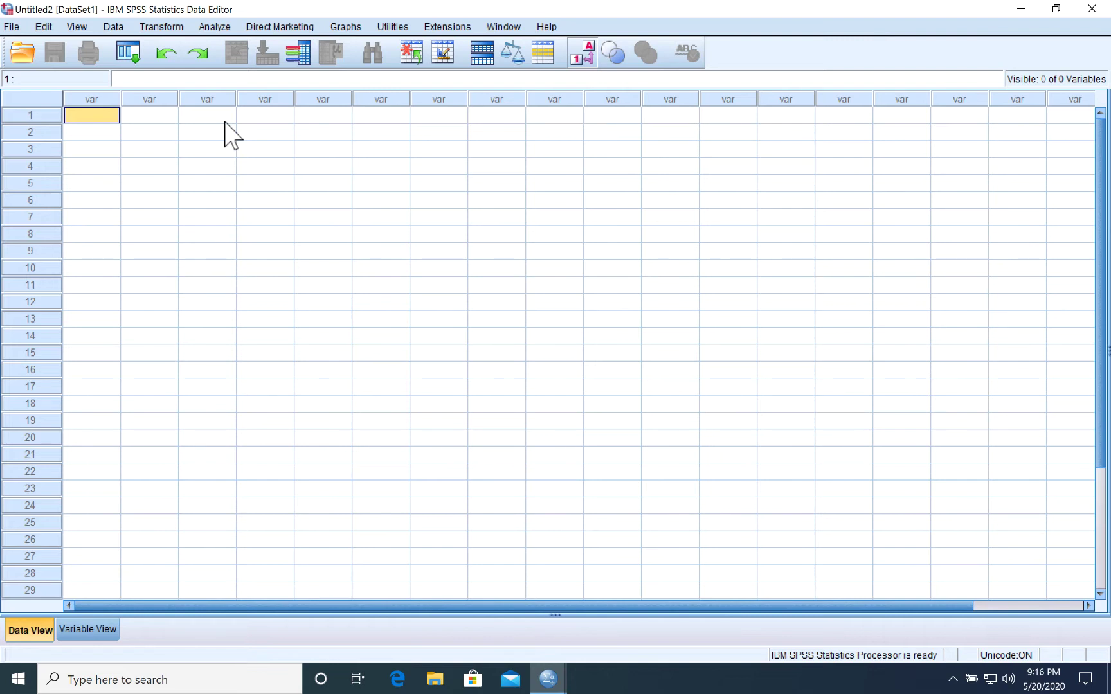
Enter the values 12, 15, 17, 12 and 16 in rows 1 to 5 of the first column.
type("12")
key("Return")
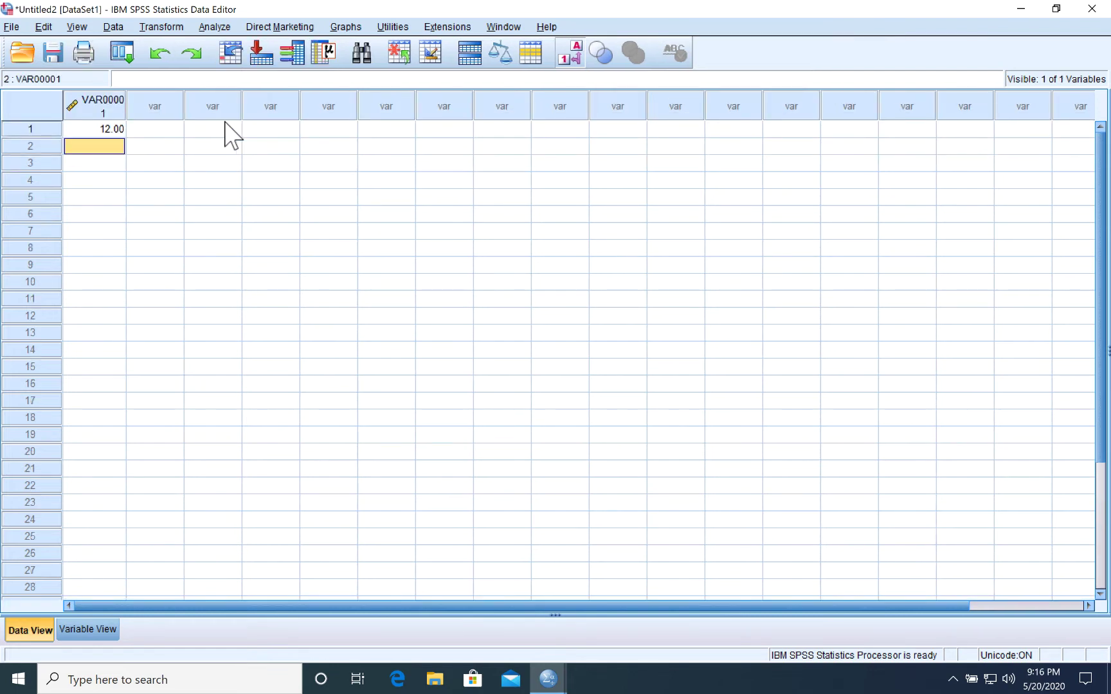
type("1")
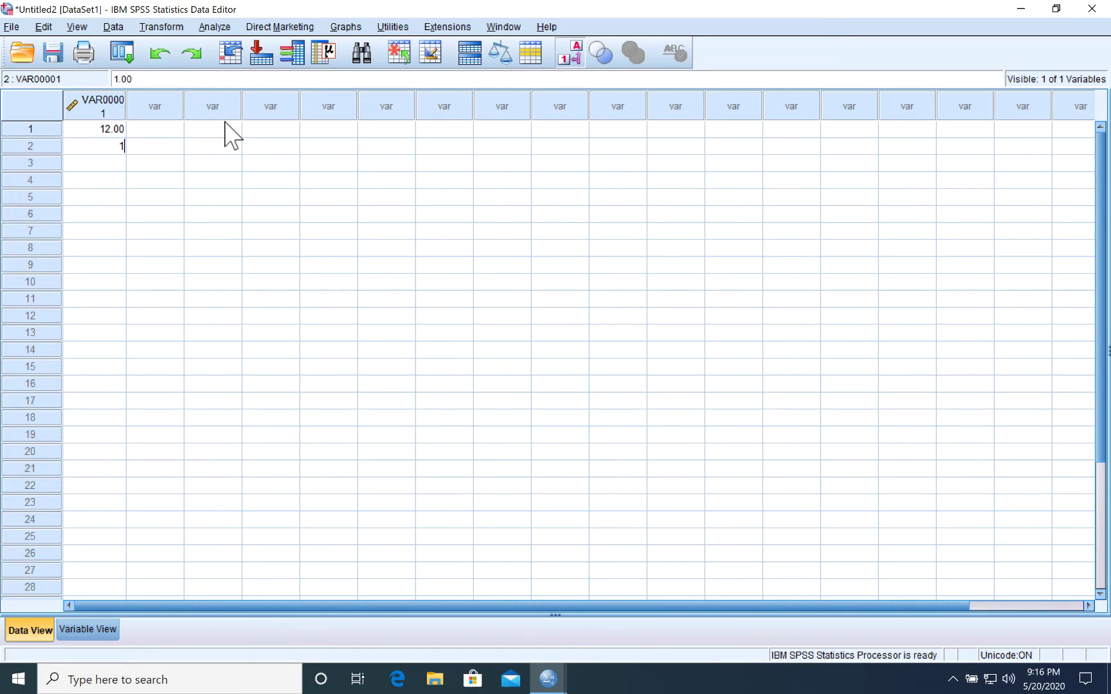
type("5")
key("Return")
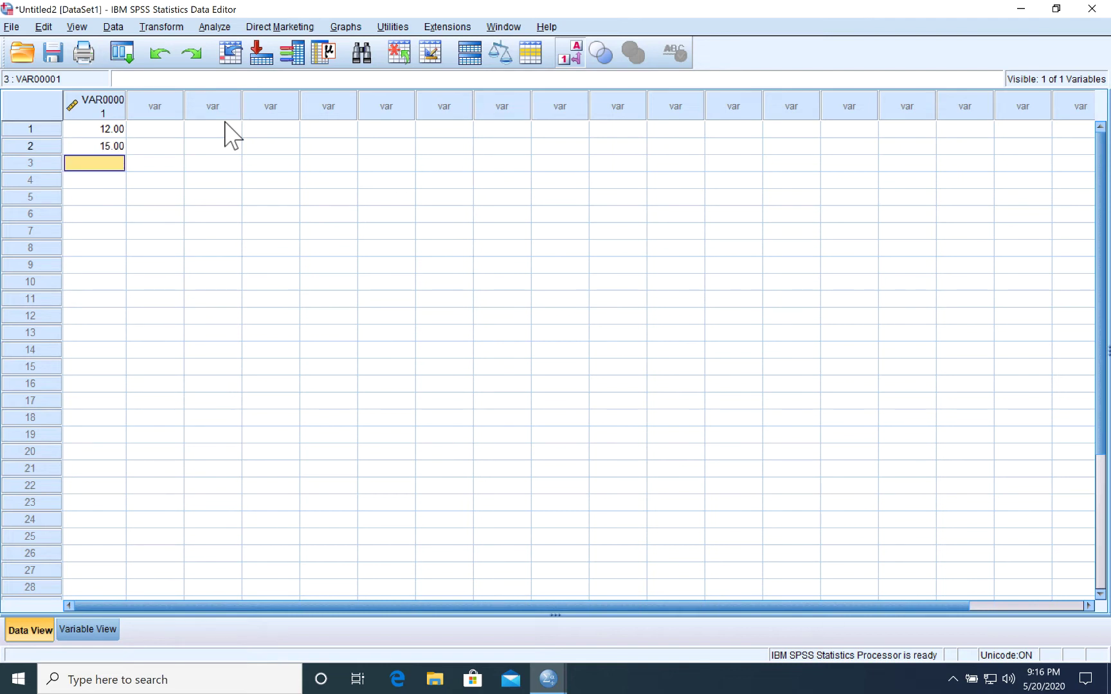
type("17")
key("Return")
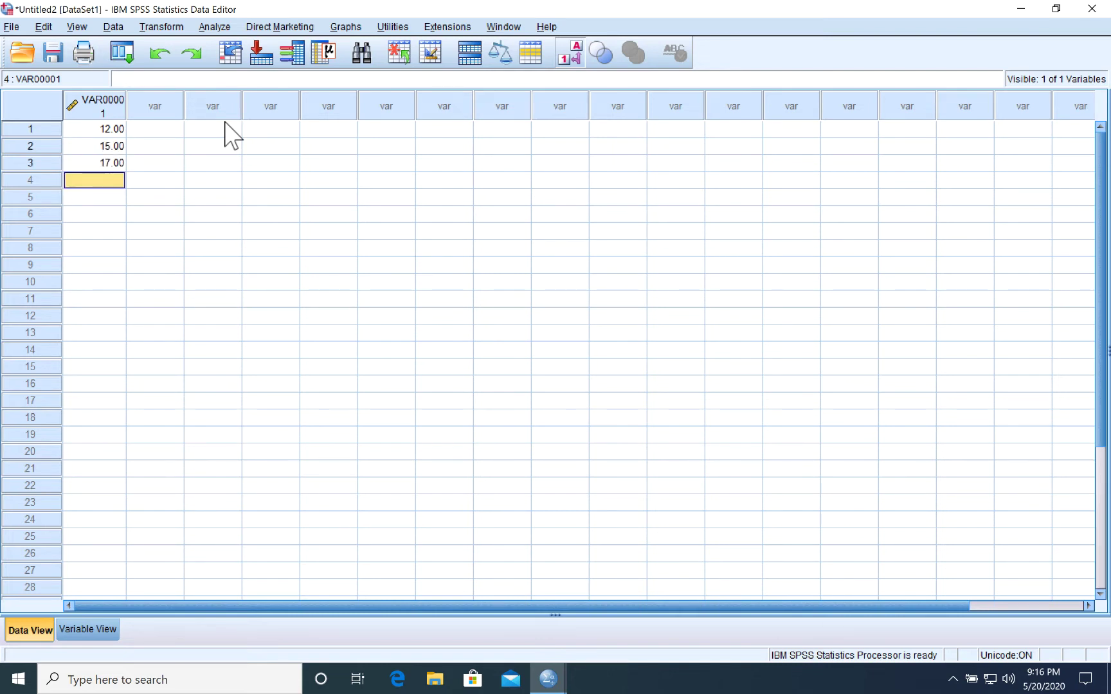
type("12")
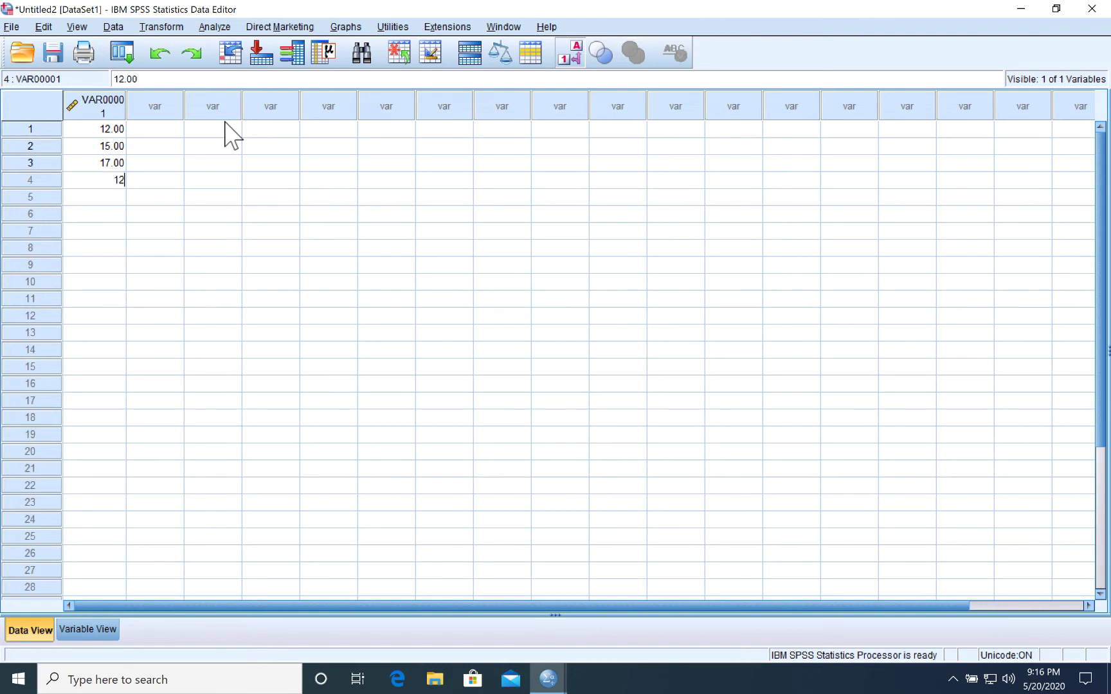
key("Return")
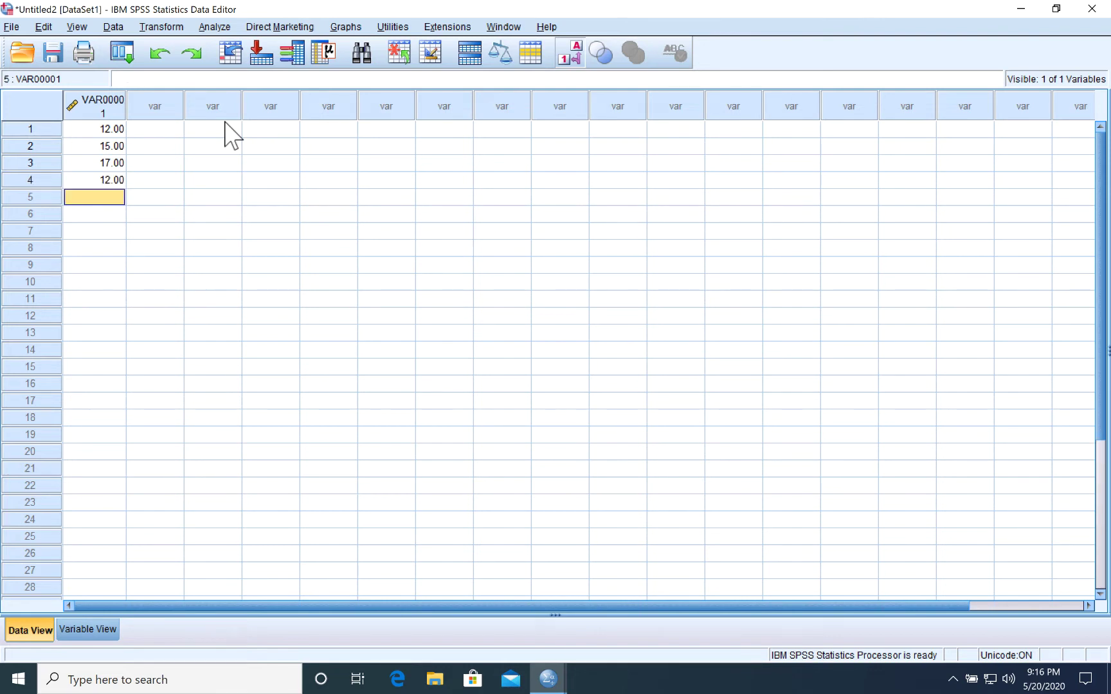
type("1")
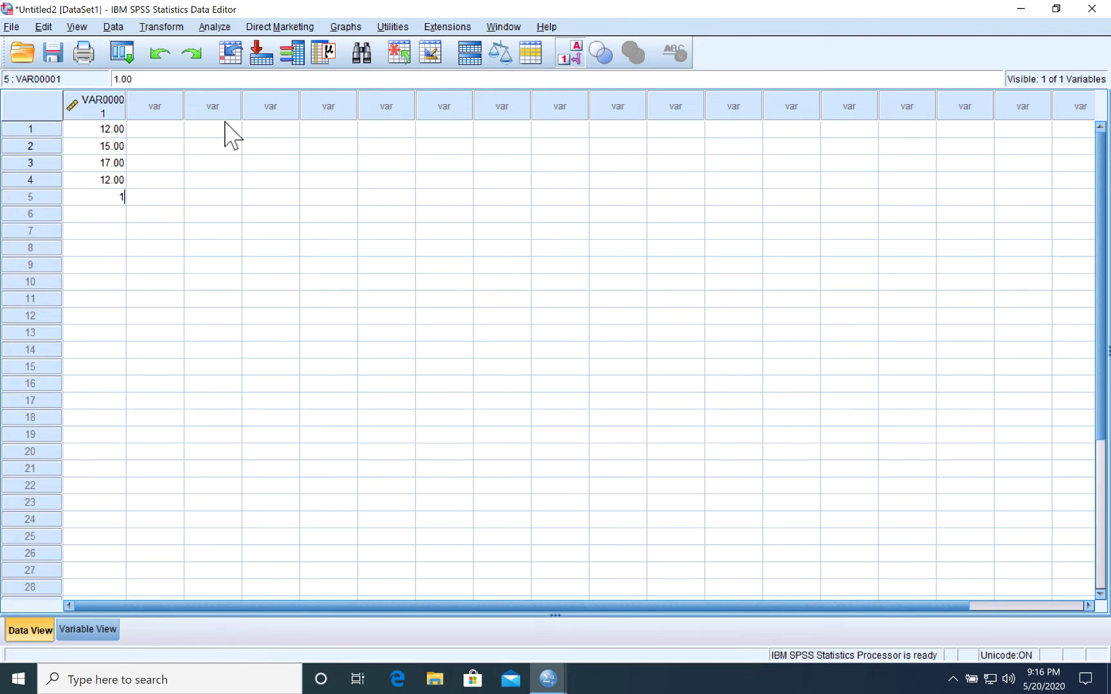
type("6")
key("Return")
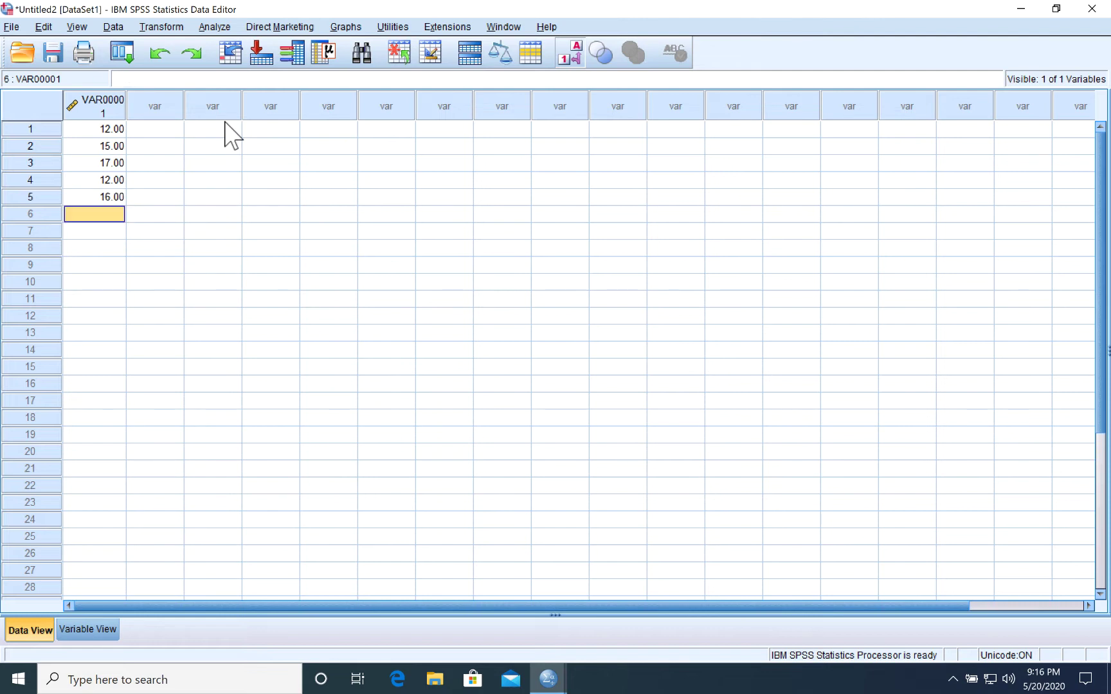
Enter group code 1 in the second column for rows 1 to 4.
left_click(169, 131)
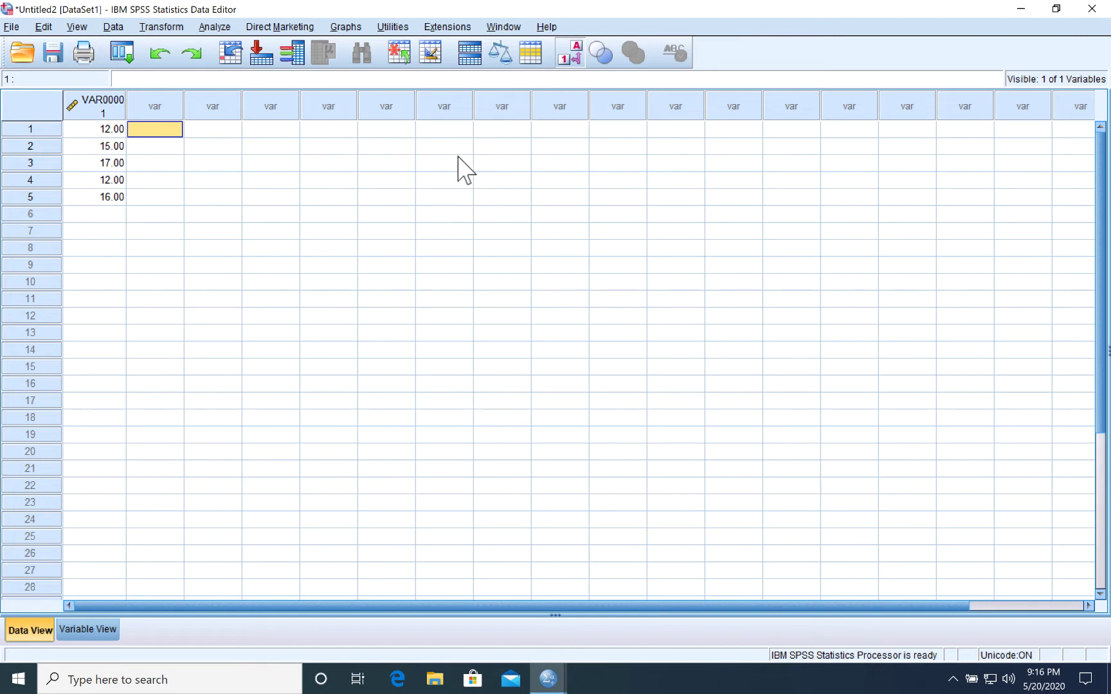
type("1")
key("Return")
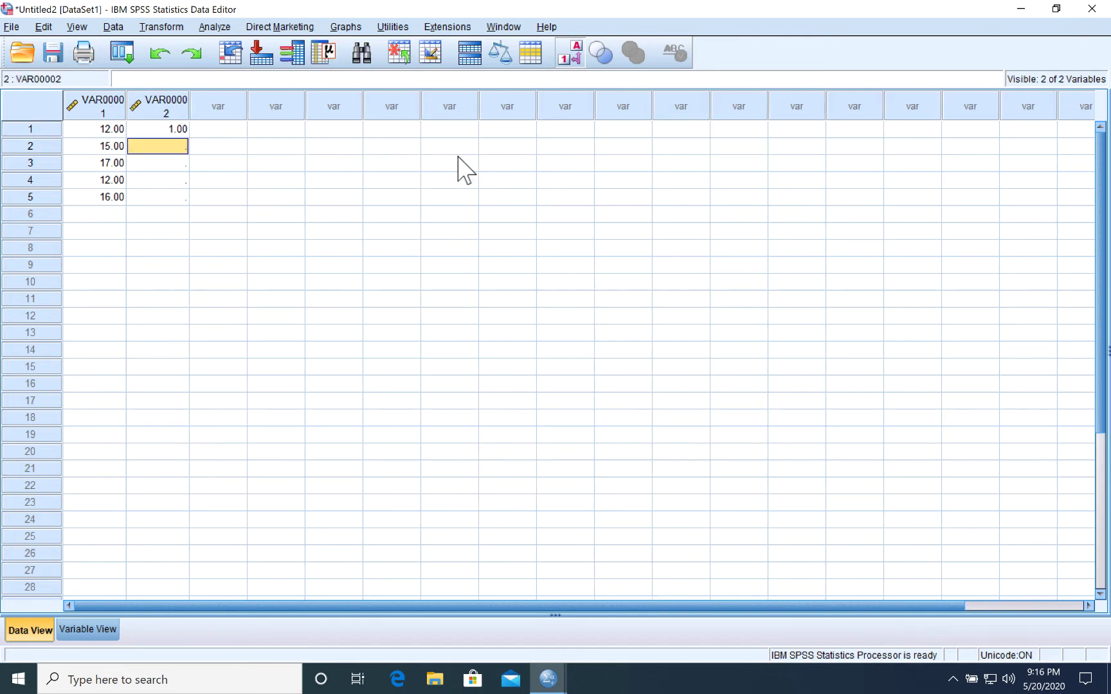
type("1")
key("Return")
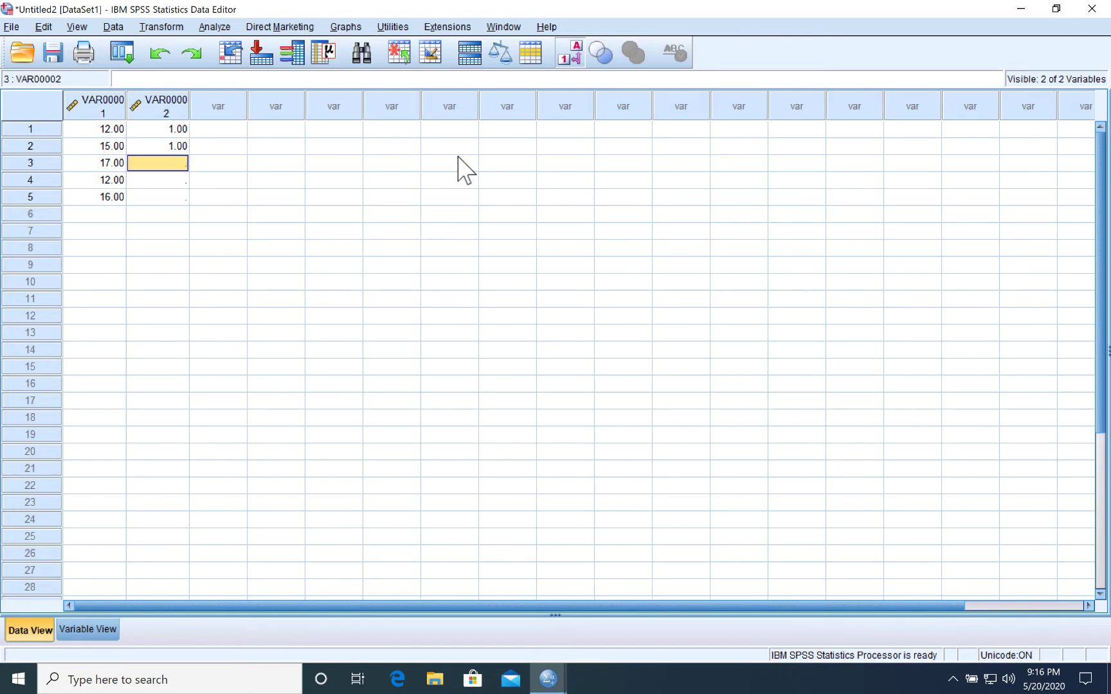
type("1")
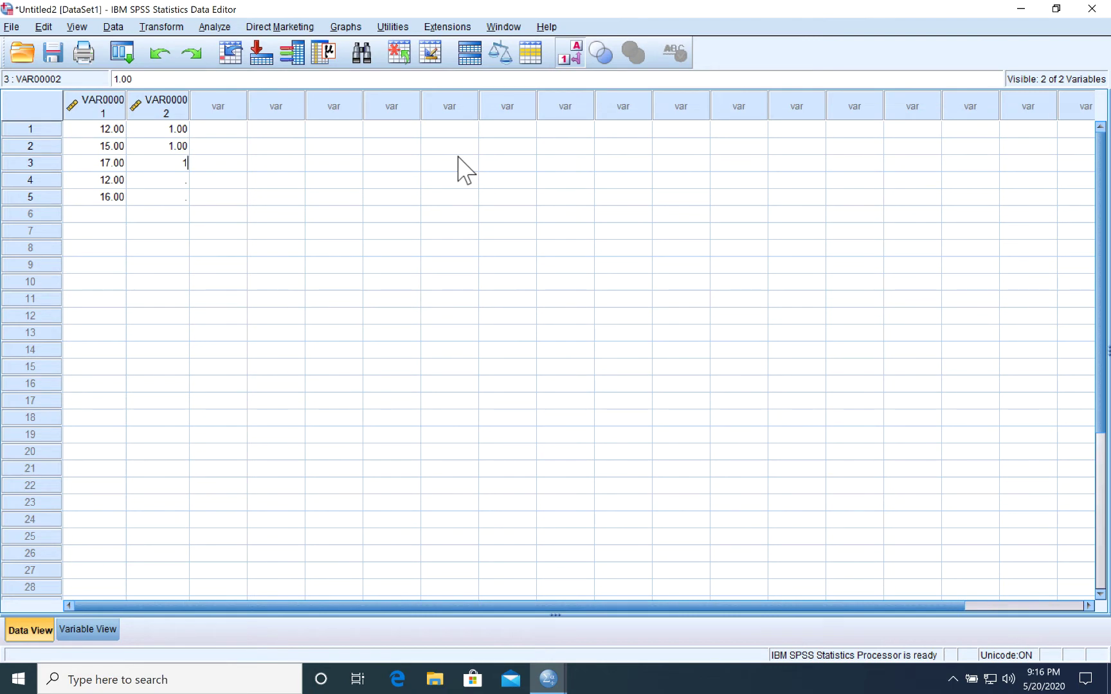
key("Return")
type("1")
key("Return")
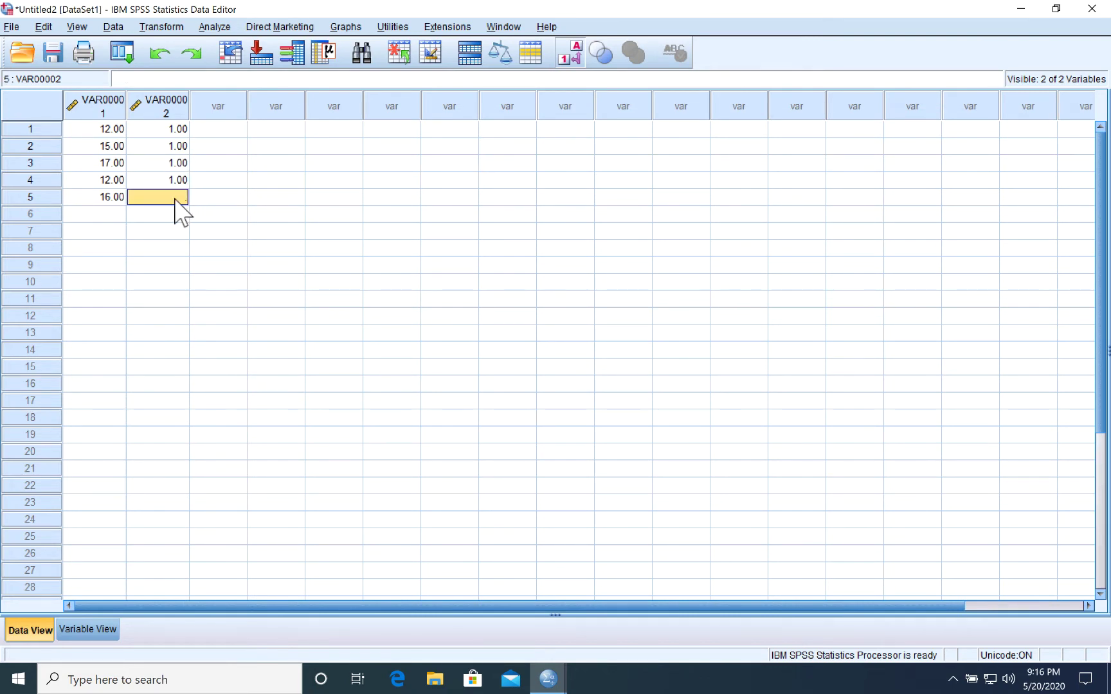
Enter group code 2 in the second column for rows 5 to 9.
type("2")
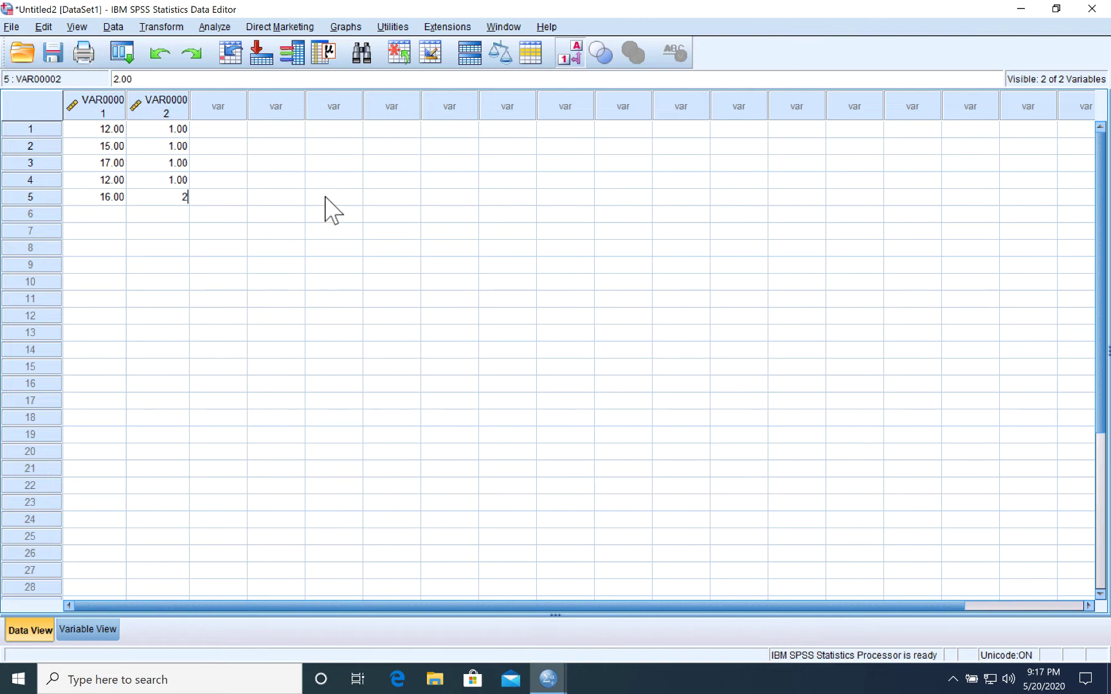
key("Return")
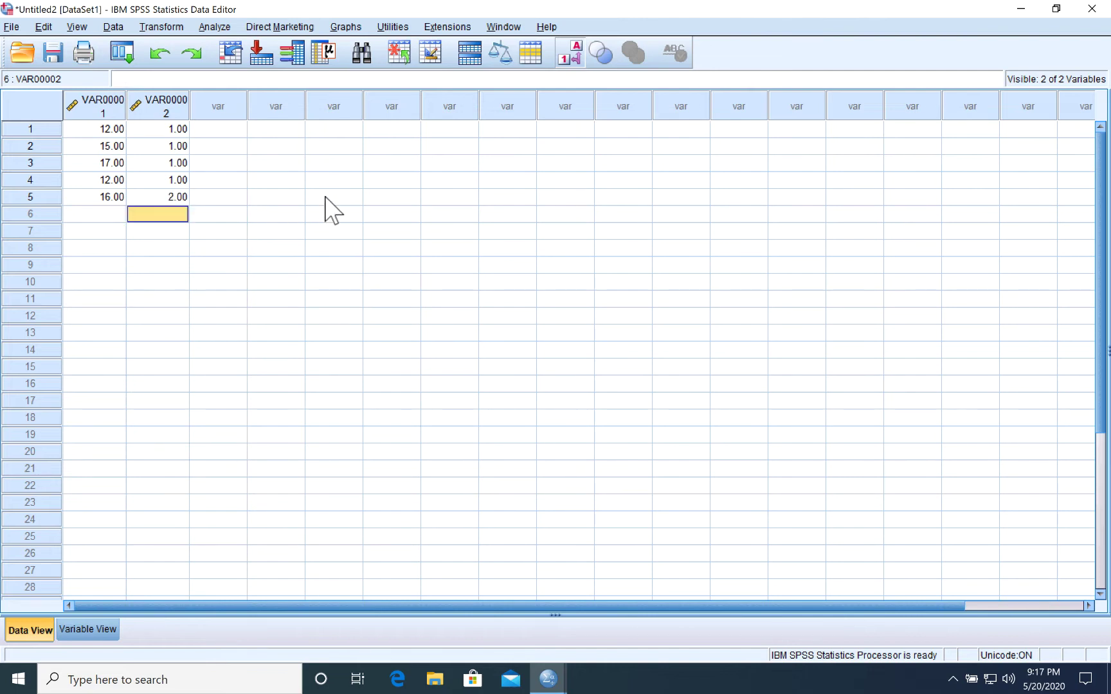
key("Down")
key("Up")
type("2")
key("Return")
type("2")
key("Return")
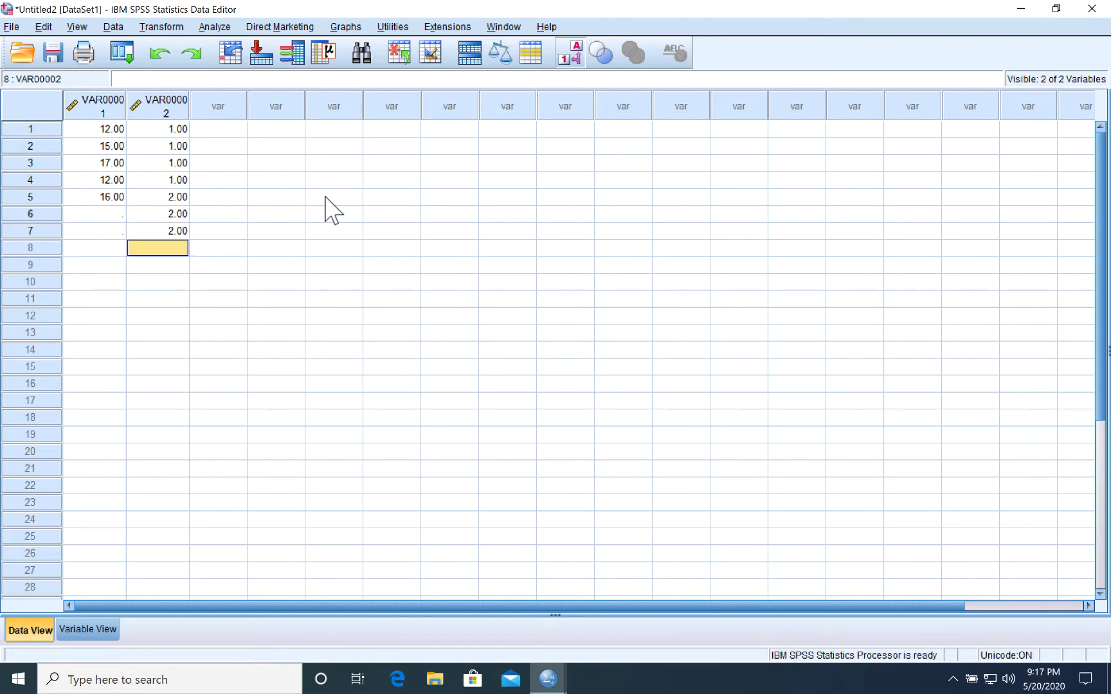
type("2")
key("Return")
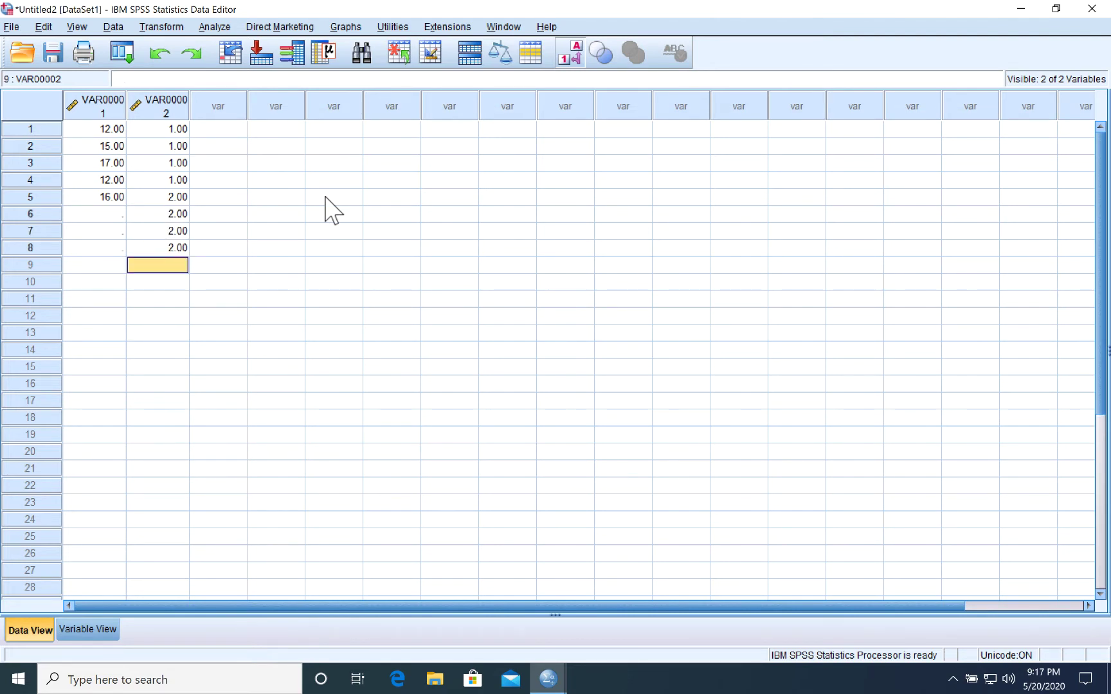
type("2")
key("Return")
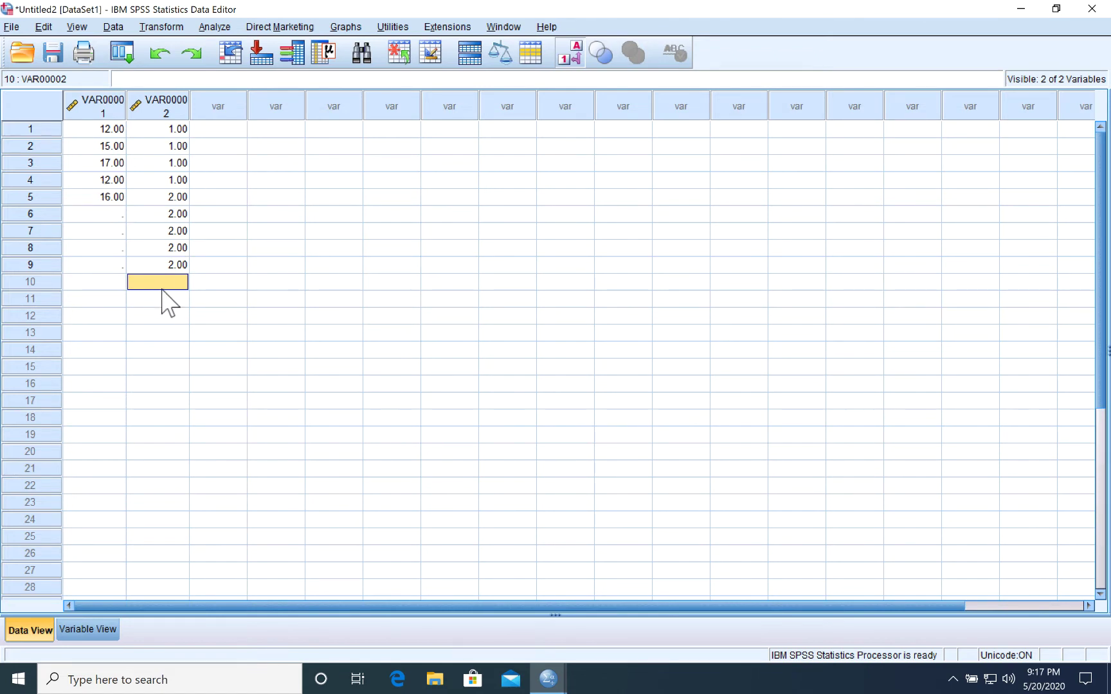
Fill in the second group's remaining values 14, 21, 15 and 19 in rows 6 to 9 of VAR00001.
left_click(116, 216)
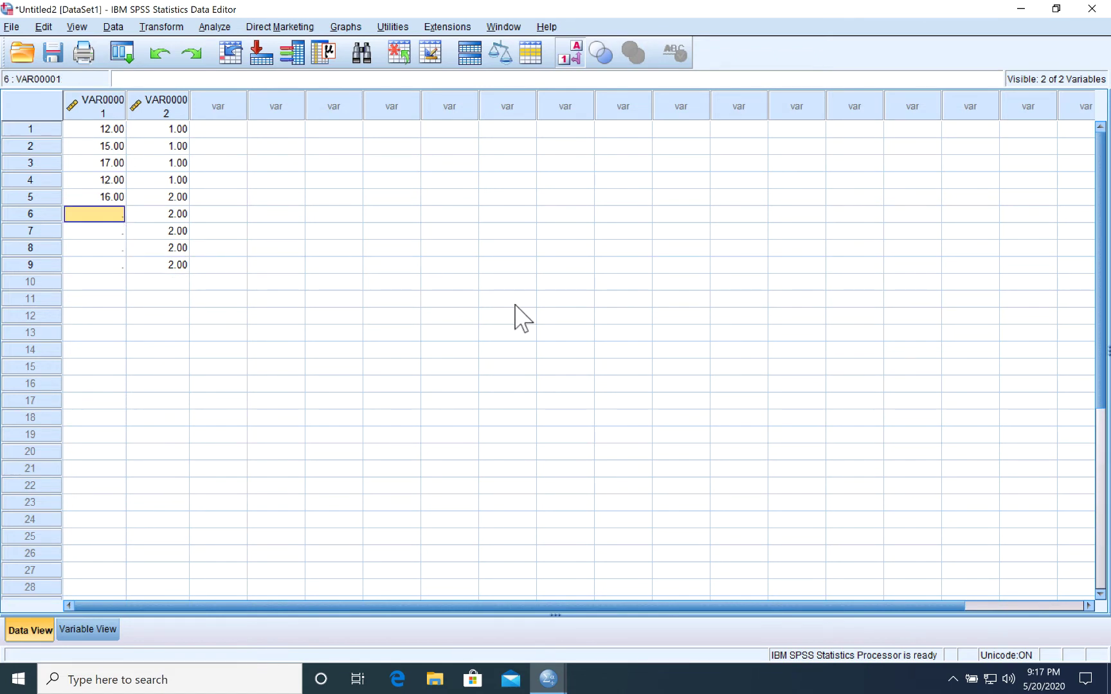
type("14")
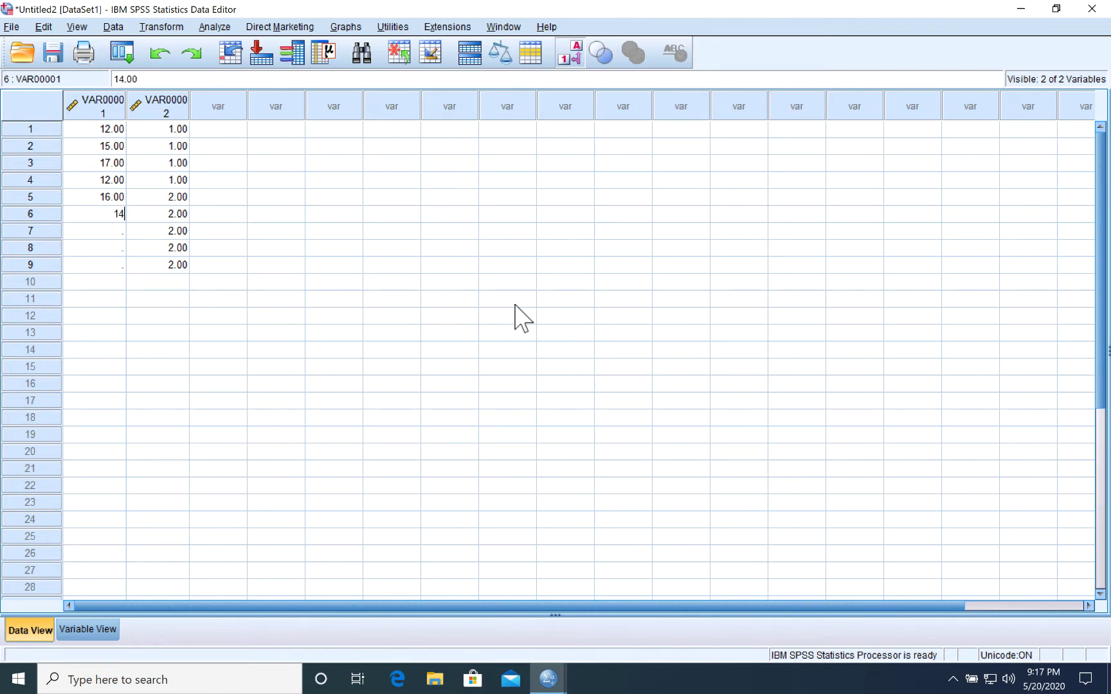
key("Return")
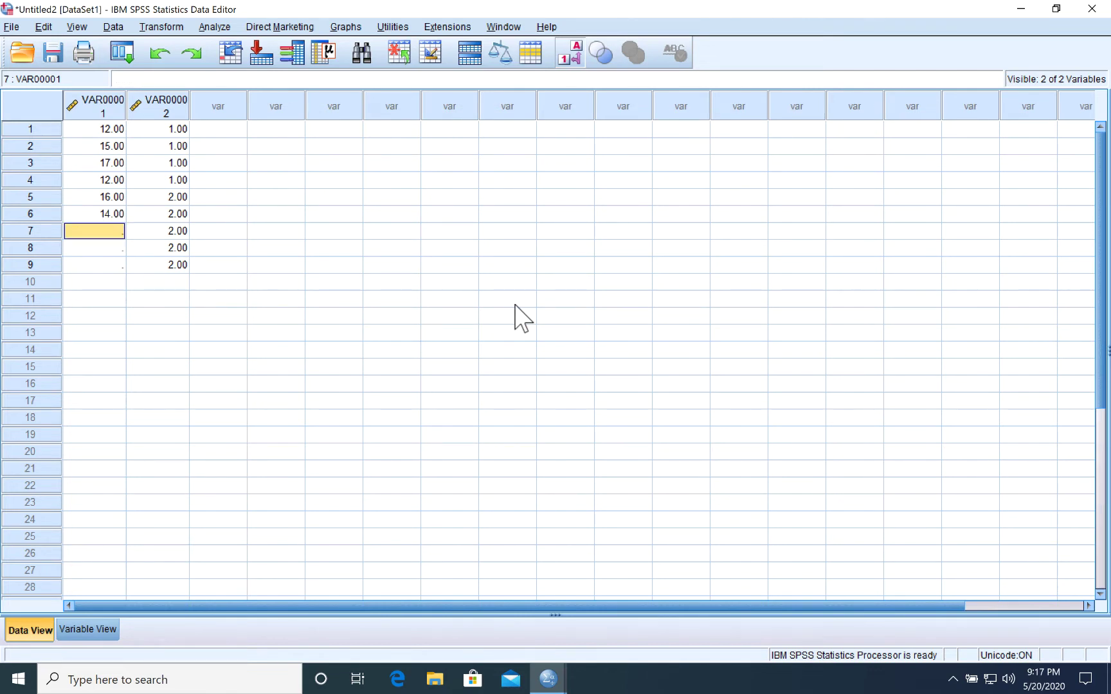
type("21")
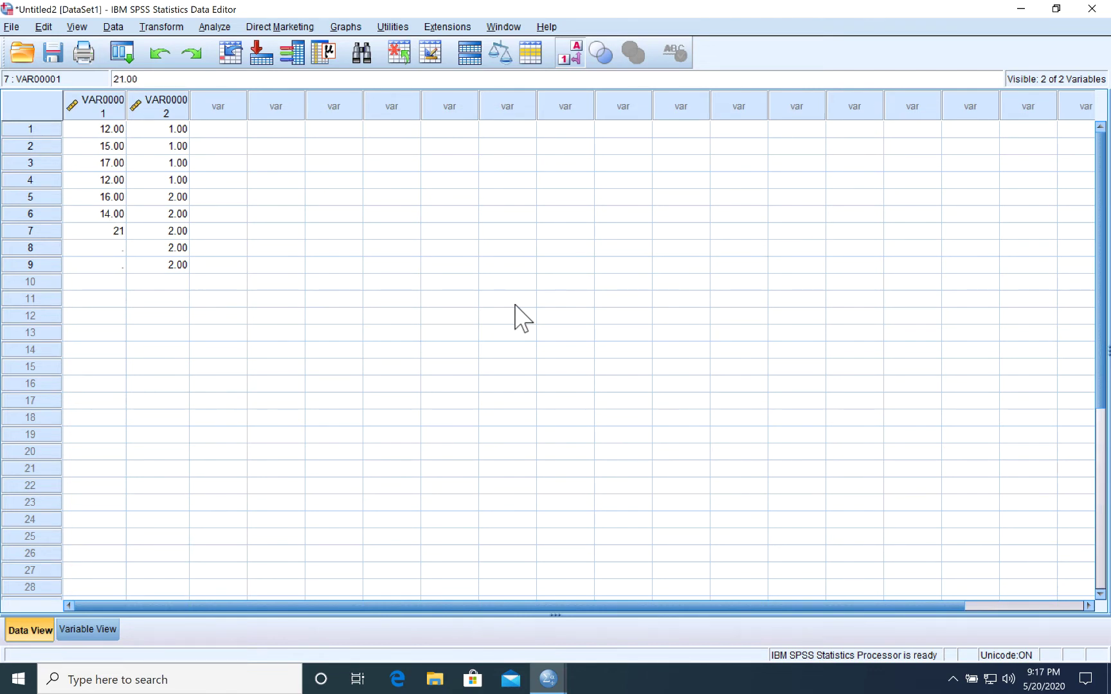
key("Return")
type("15")
key("Return")
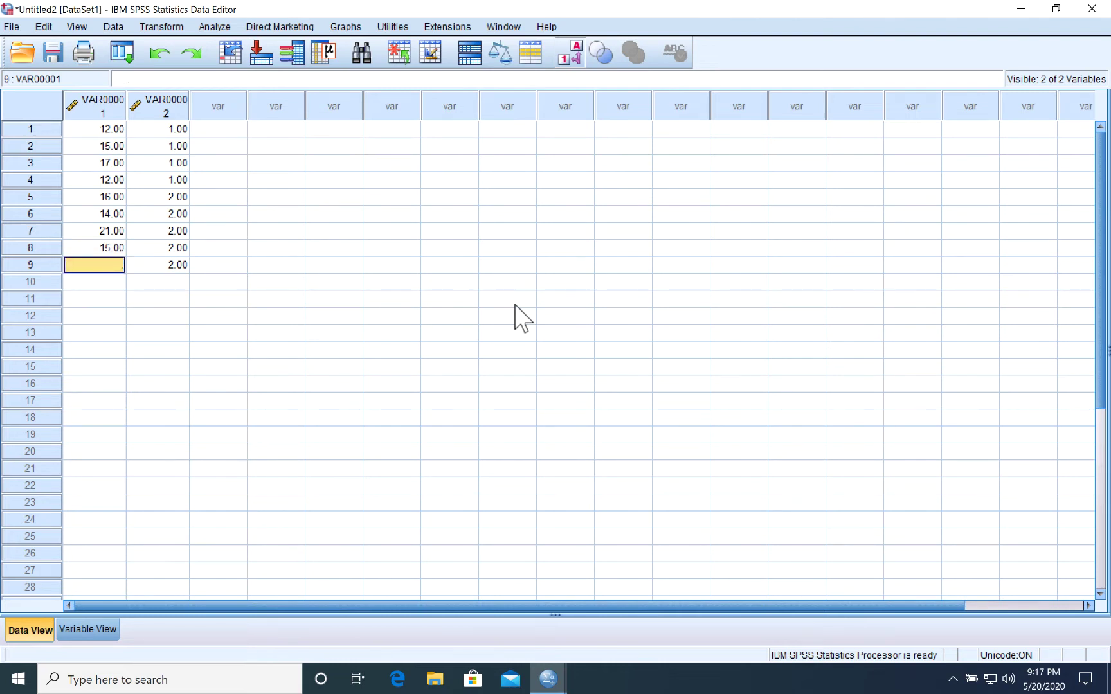
type("19")
key("Return")
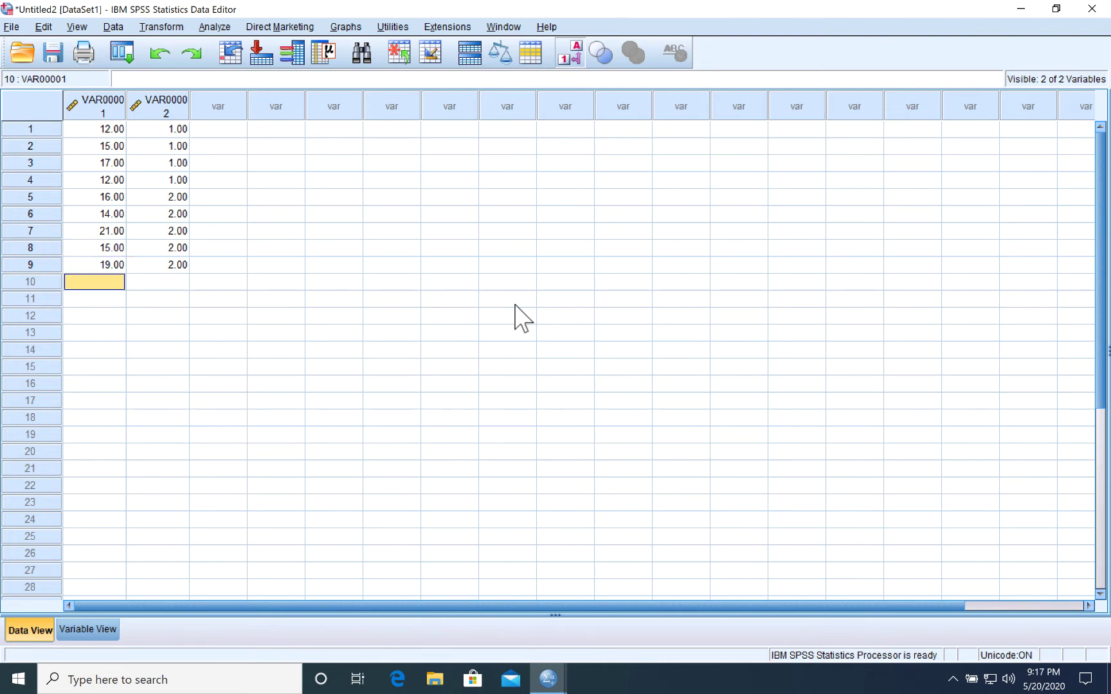
Enter group code 3 in VAR00002 for rows 10 to 13.
left_click(175, 282)
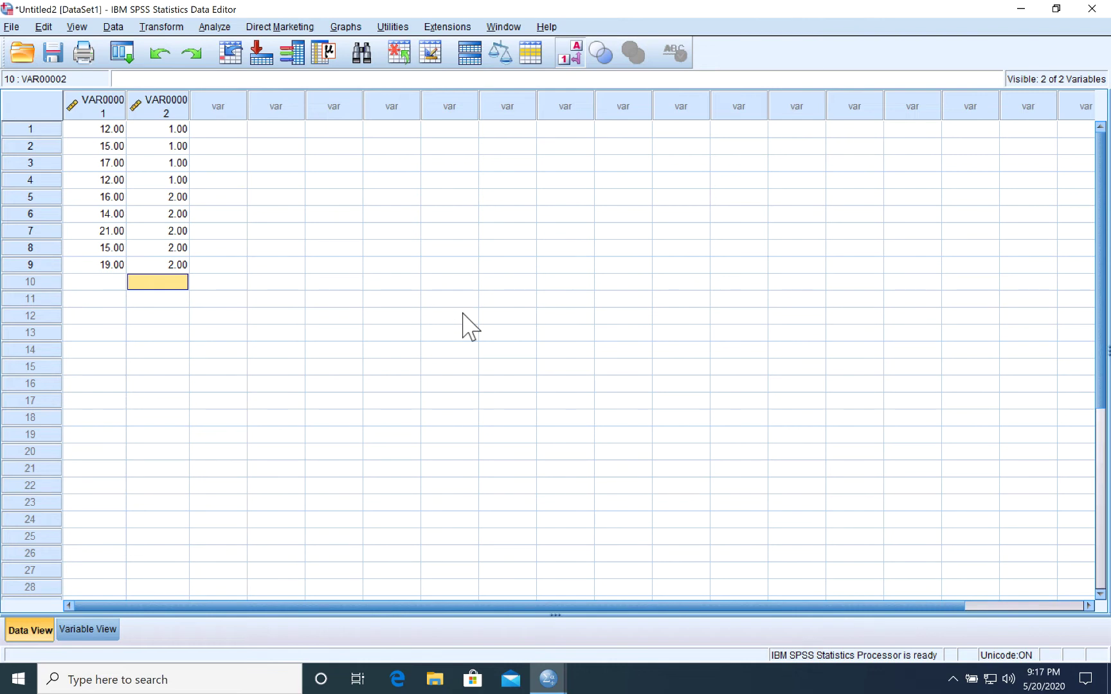
type("3")
key("Return")
type("3")
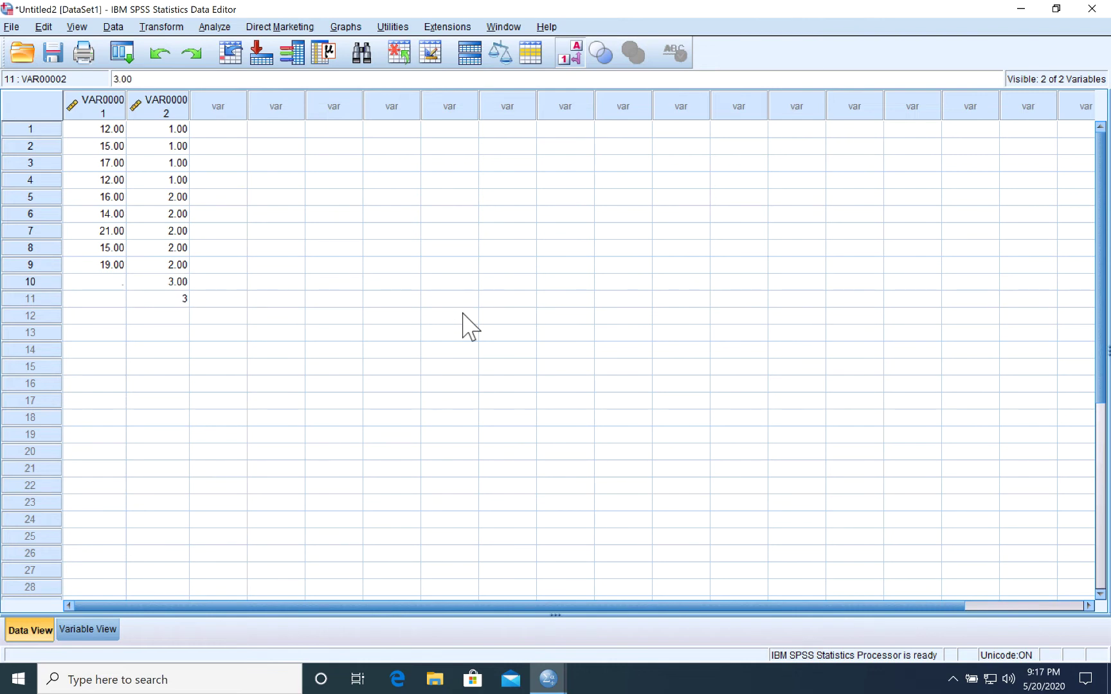
key("Return")
type("3")
key("Return")
type("3")
key("Return")
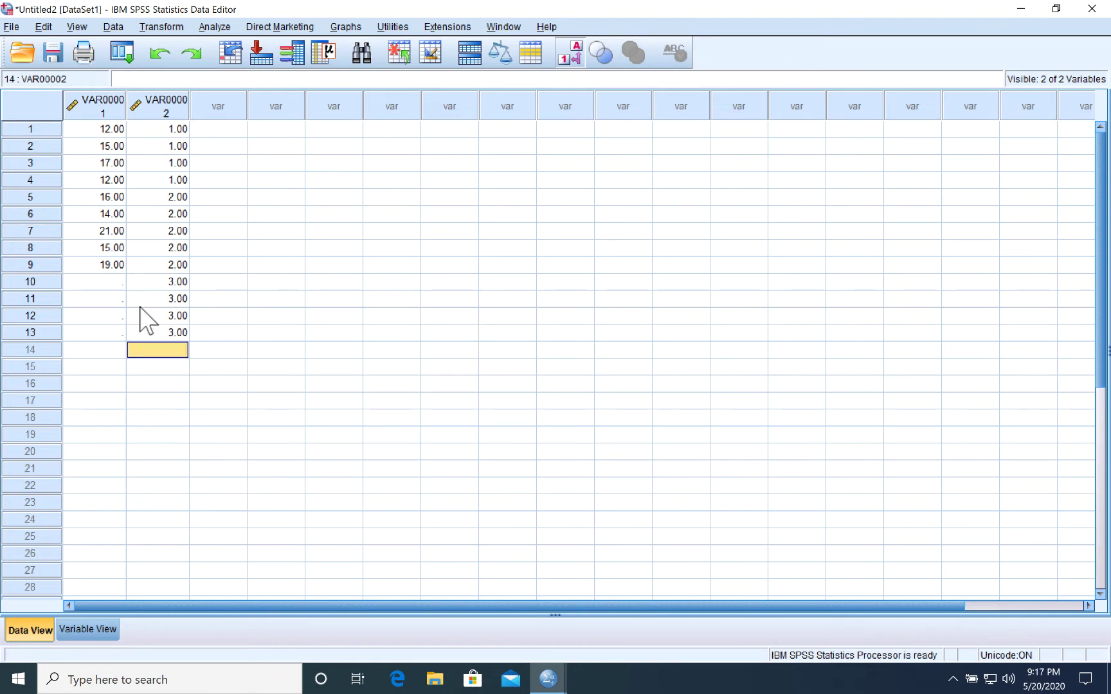
Fill in the third group's values 14, 17, 20 and 15 in rows 10 to 13 of VAR00001.
left_click(108, 283)
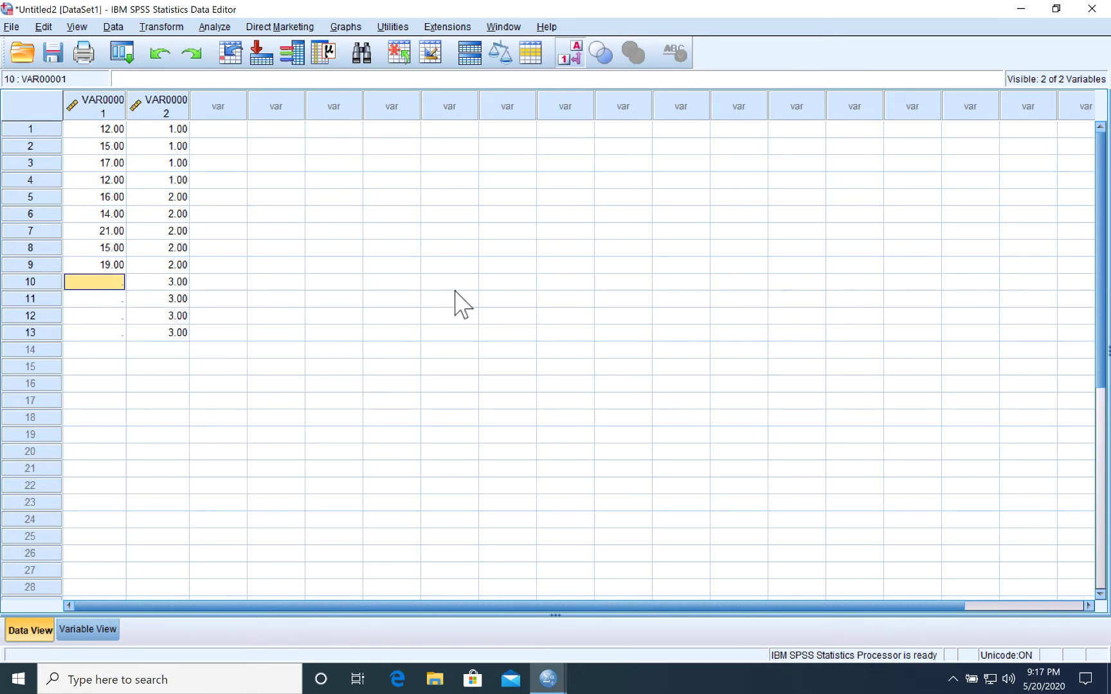
type("14")
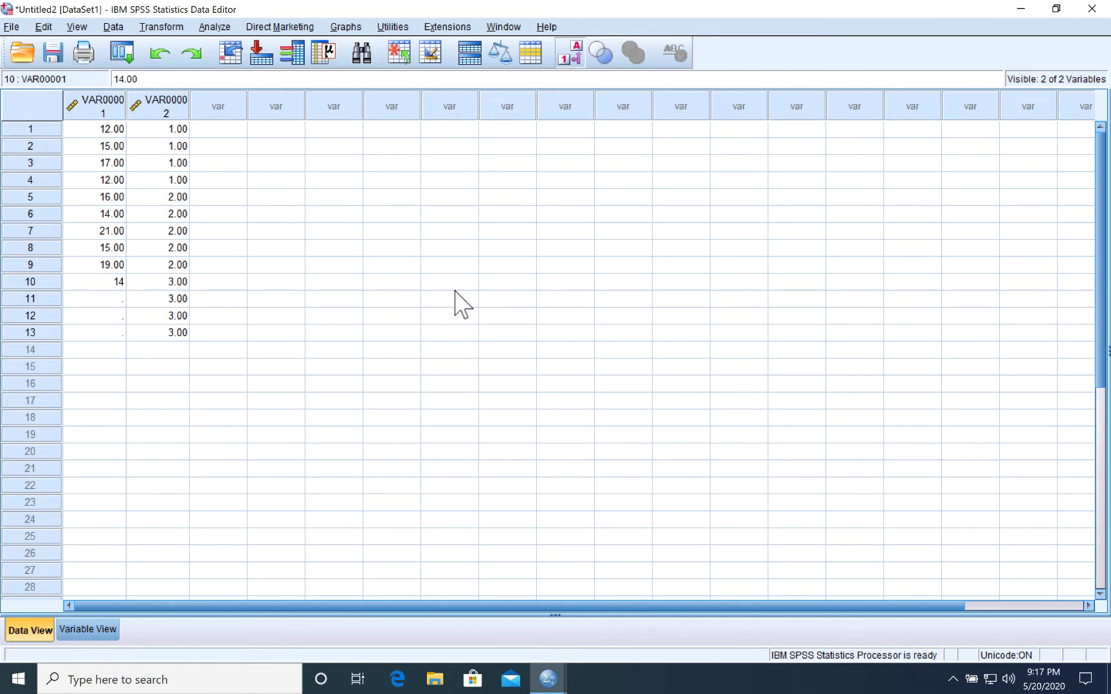
key("Return")
type("17")
key("Return")
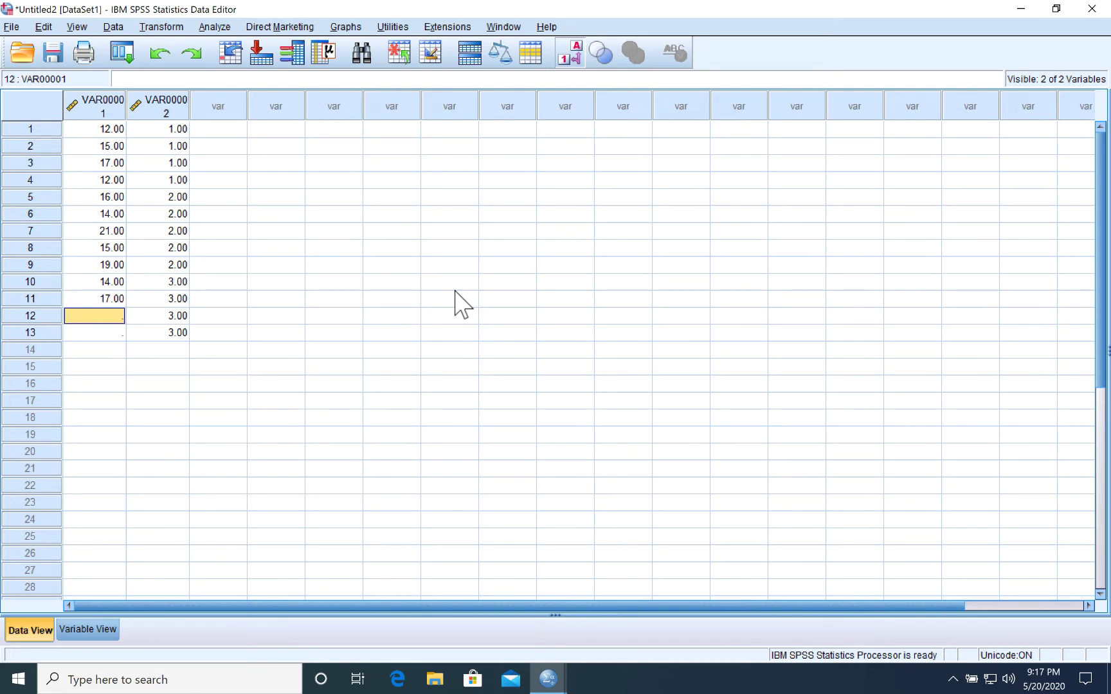
type("20")
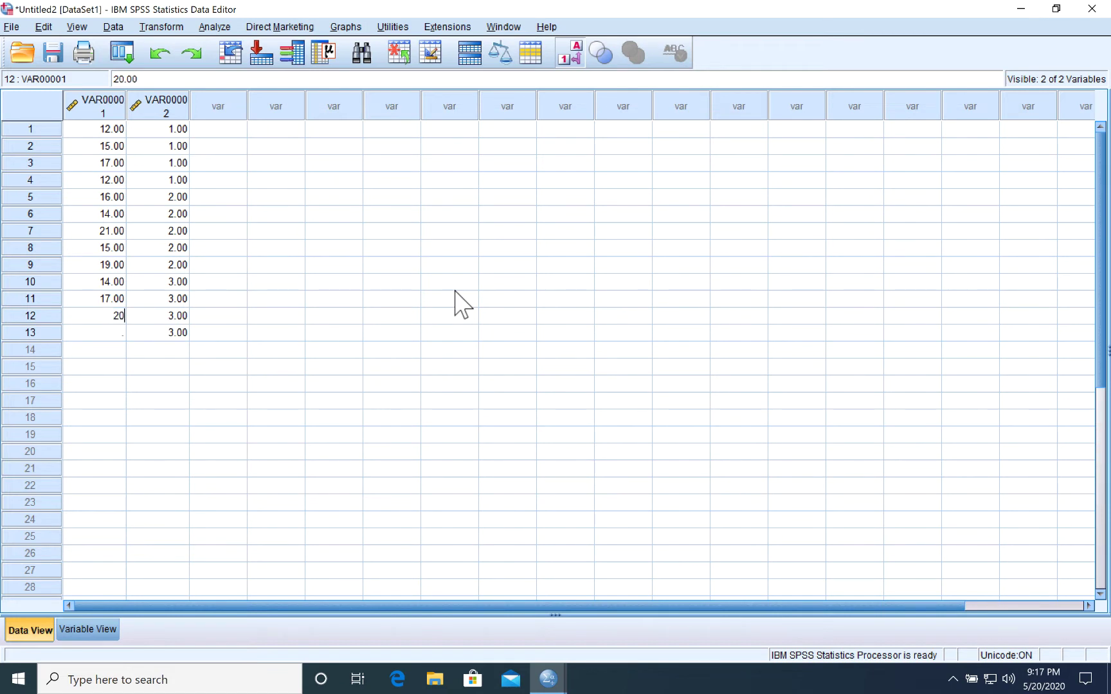
key("Return")
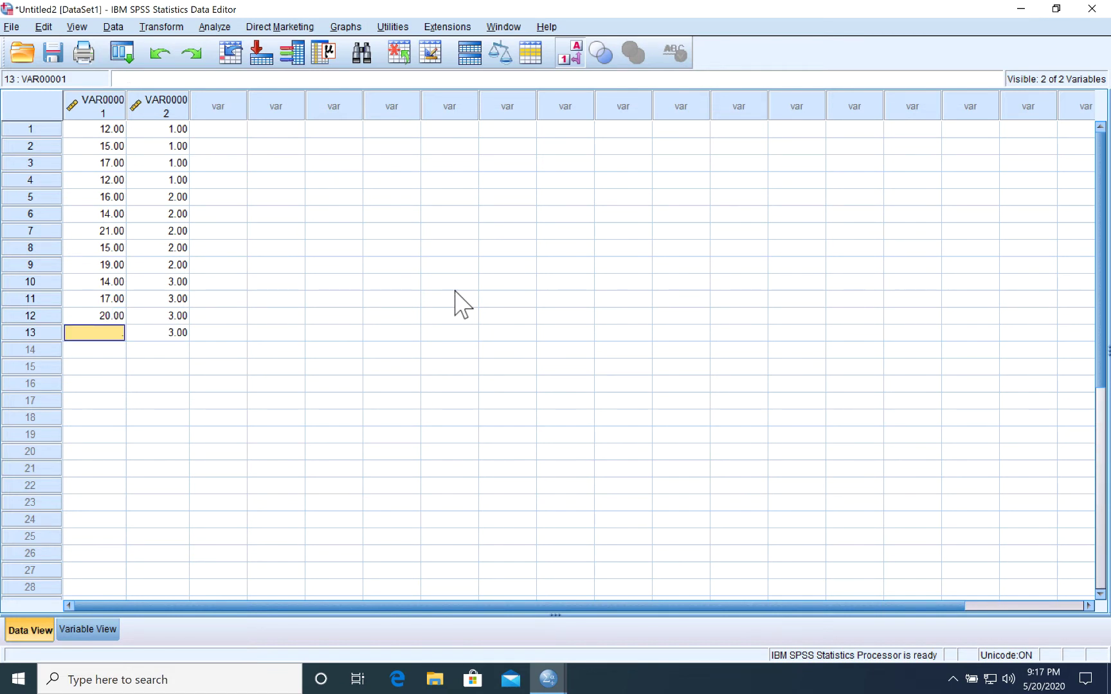
type("15")
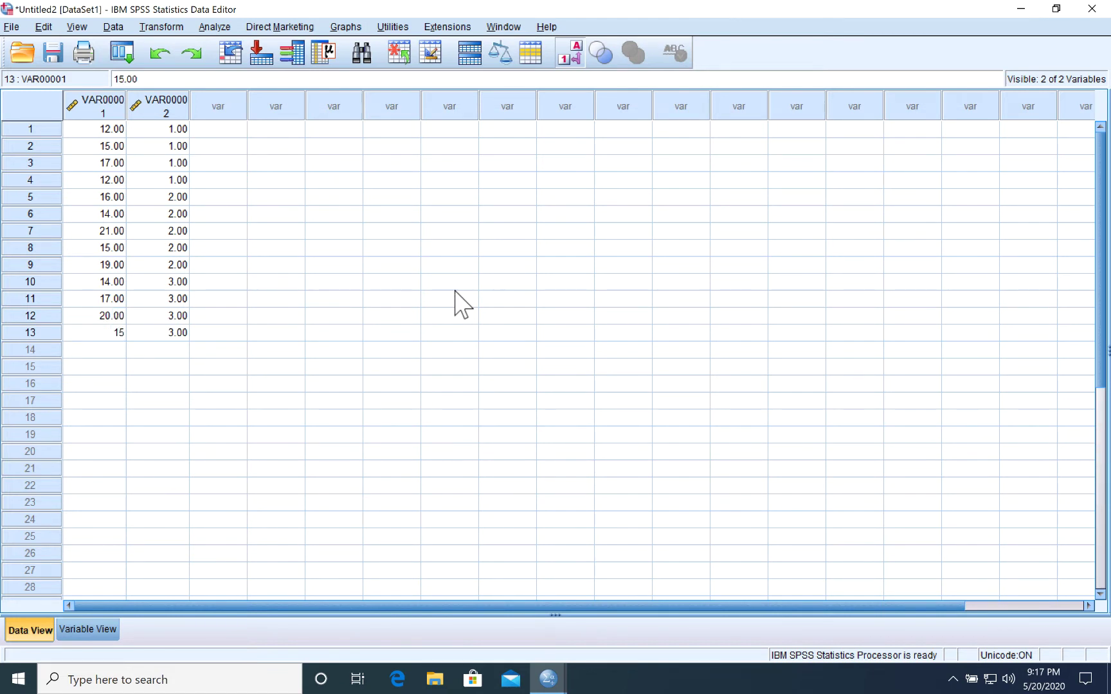
key("Return")
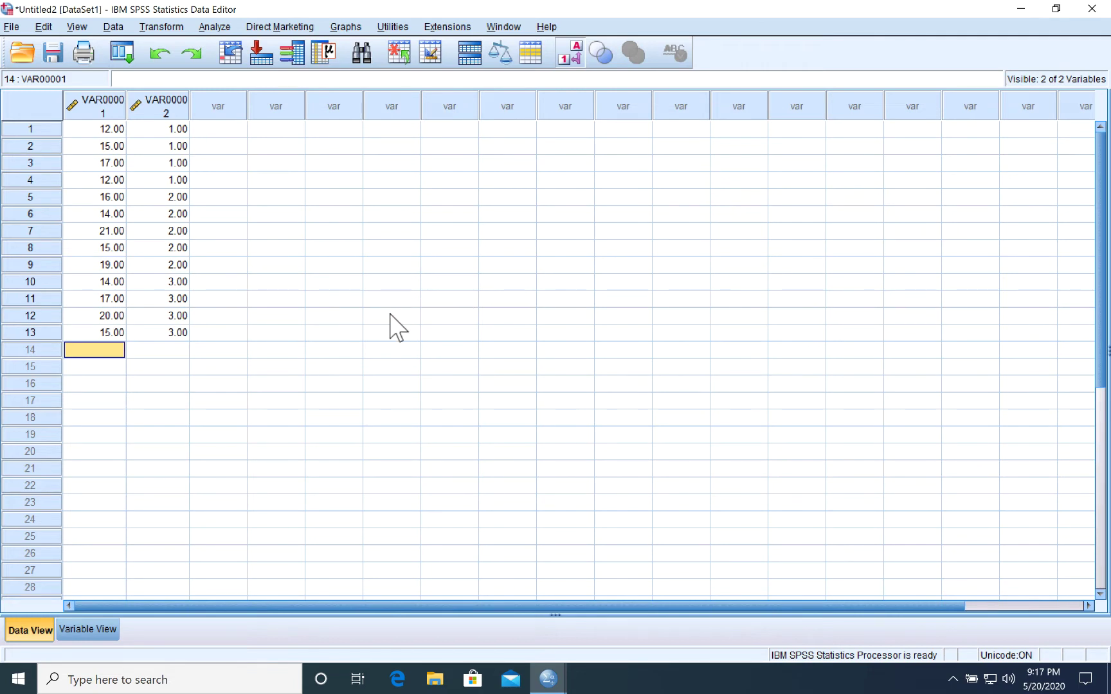
Rename the variable VAR00001 as RecoveryTime in the variable definitions.
left_click(90, 629)
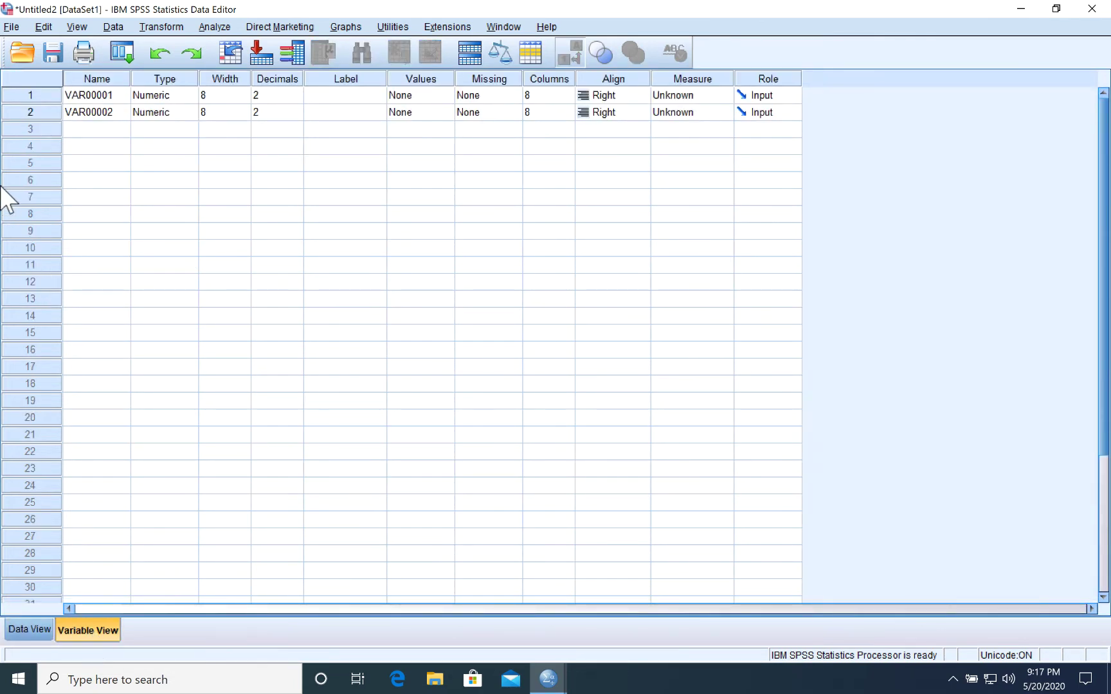
left_click(118, 97)
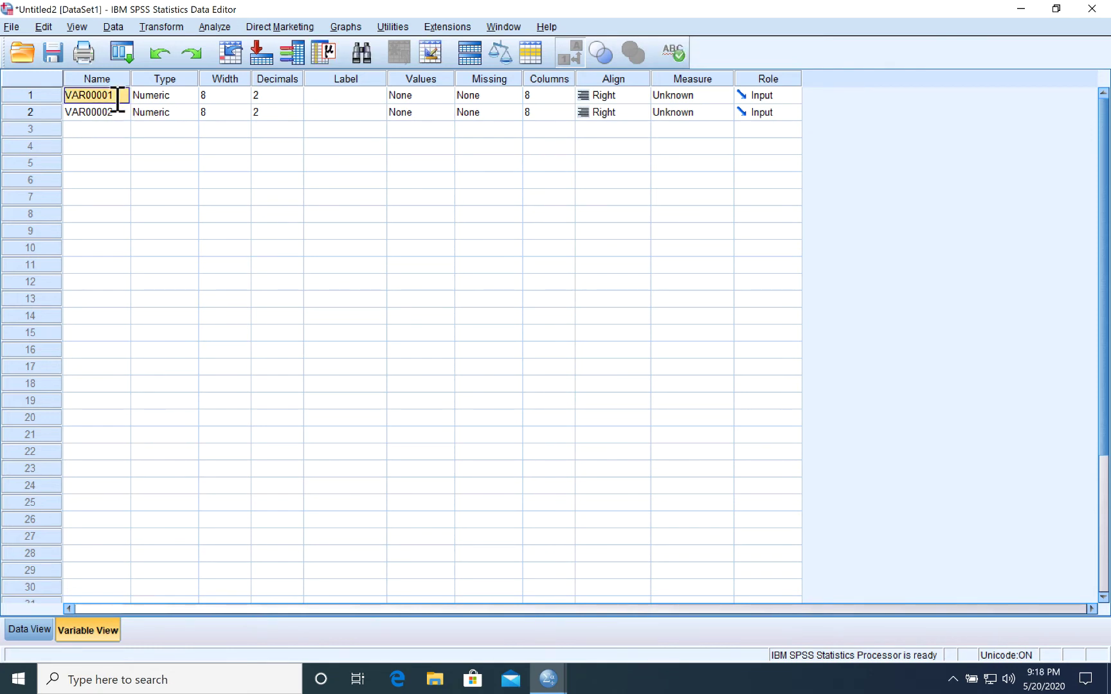
key("BackSpace")
type("Rec")
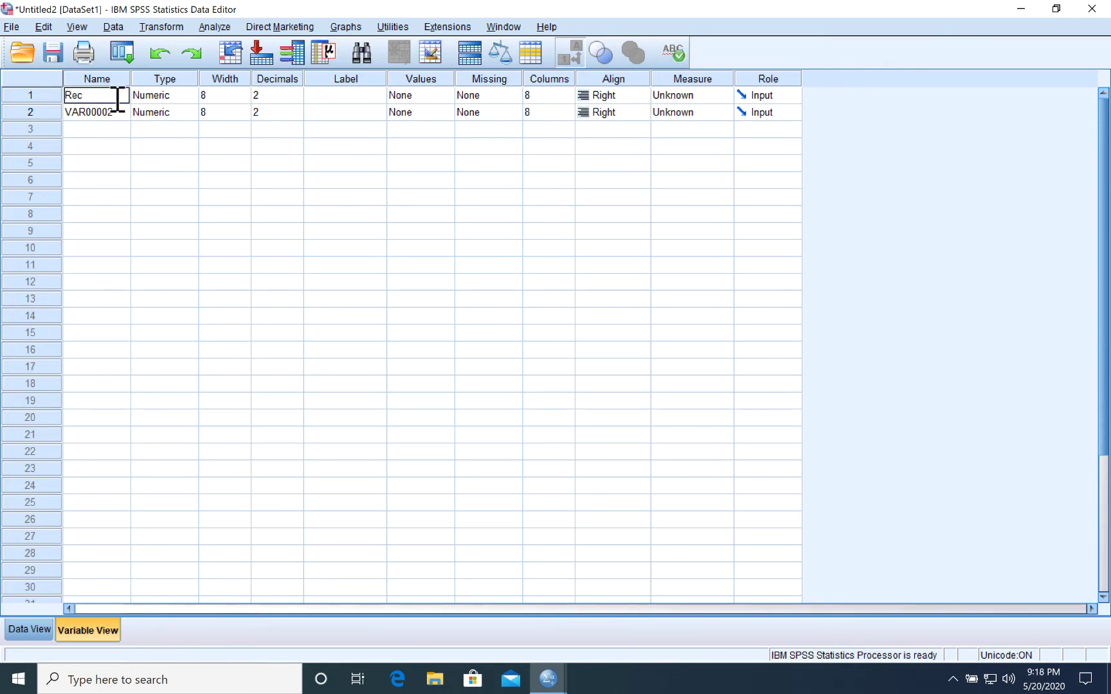
type("overyTime")
Rename the variable VAR00002 as Medication.
left_click(124, 112)
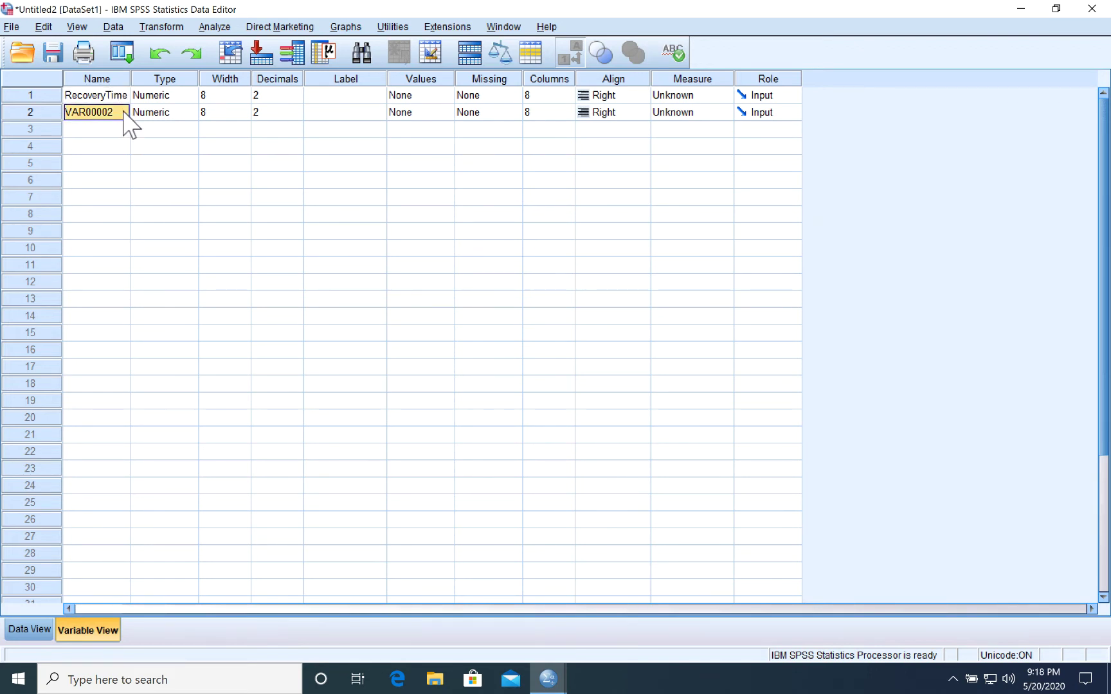
left_click(124, 111)
type("Me")
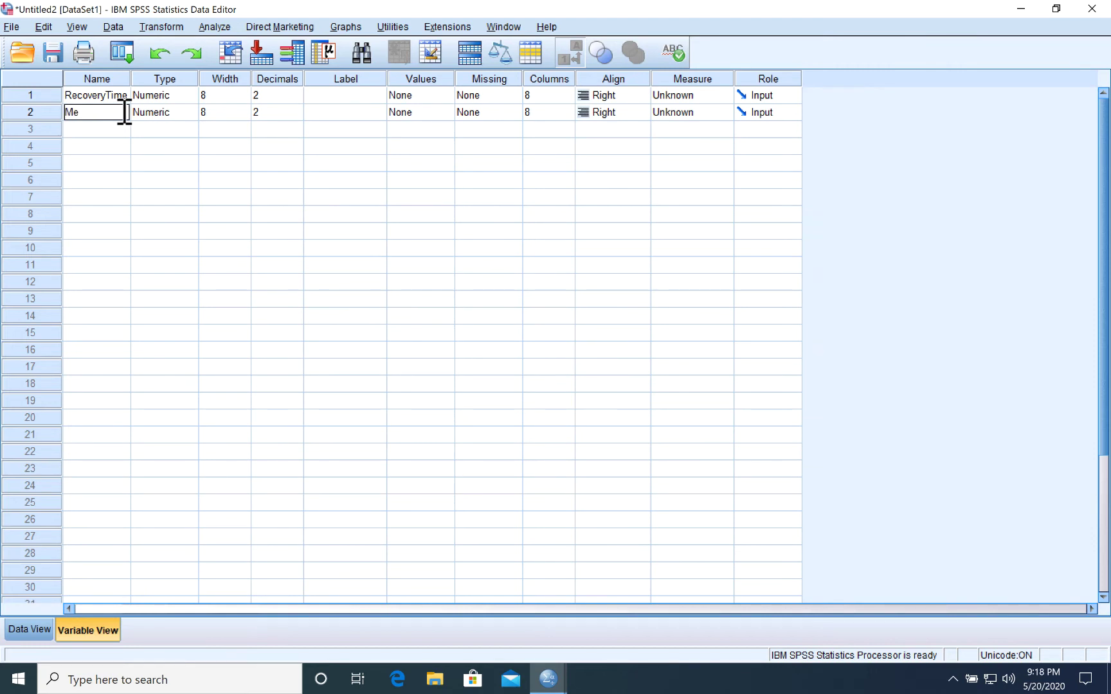
type("dication")
Set the measurement level to Scale for RecoveryTime and to Nominal for Medication.
left_click(682, 97)
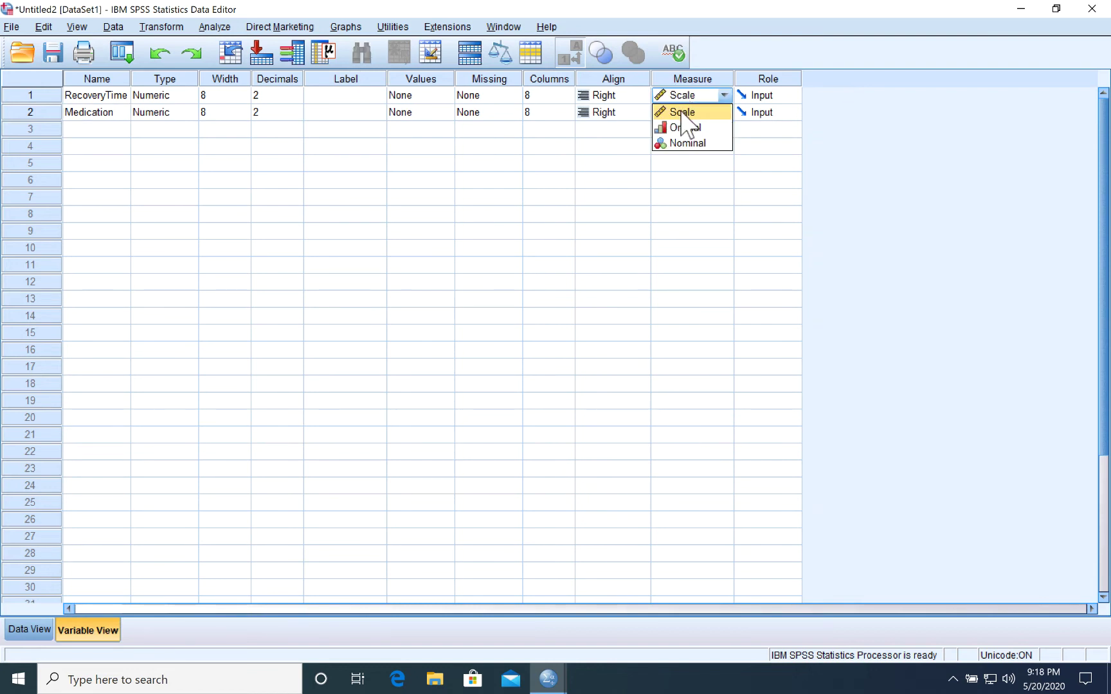
left_click(682, 112)
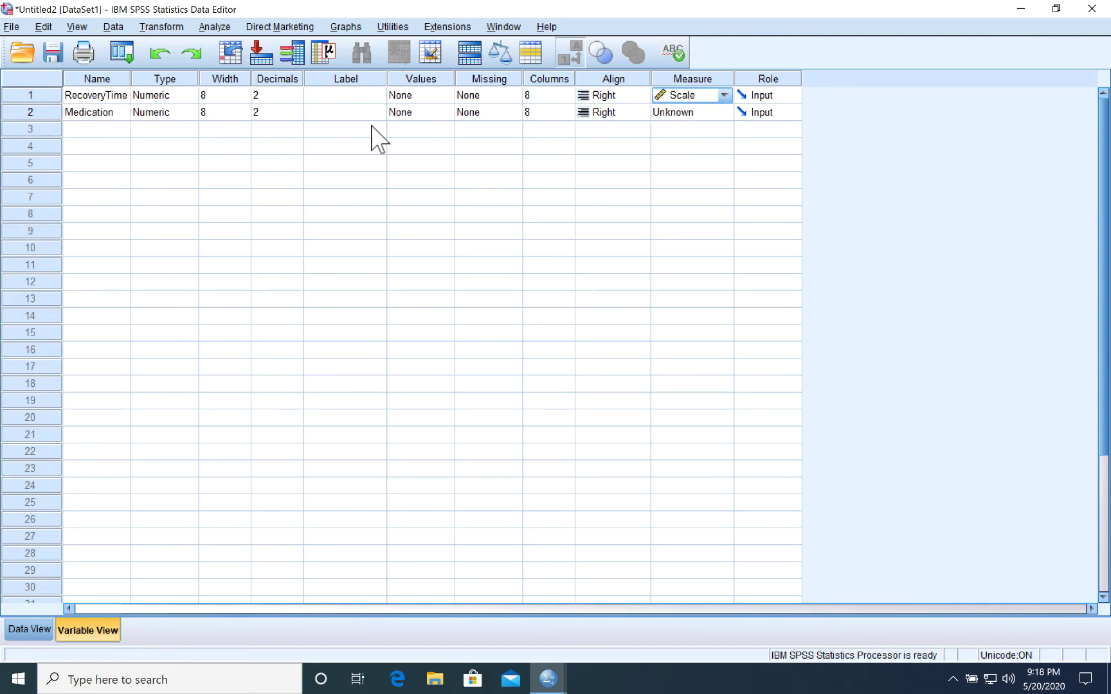
left_click(670, 111)
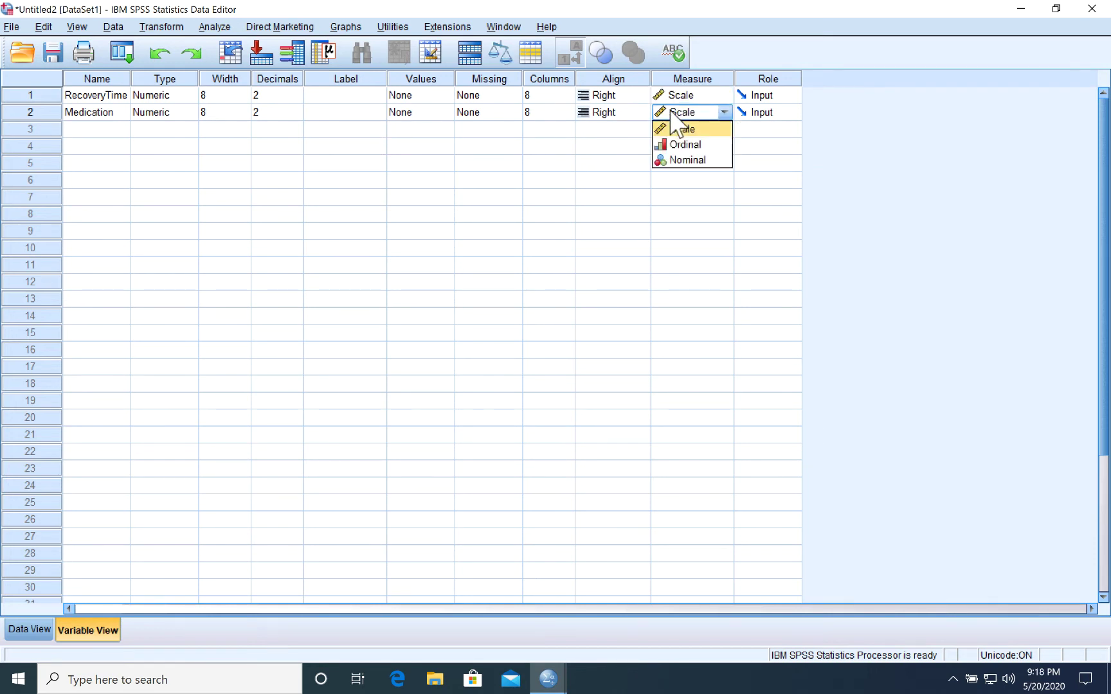
left_click(686, 160)
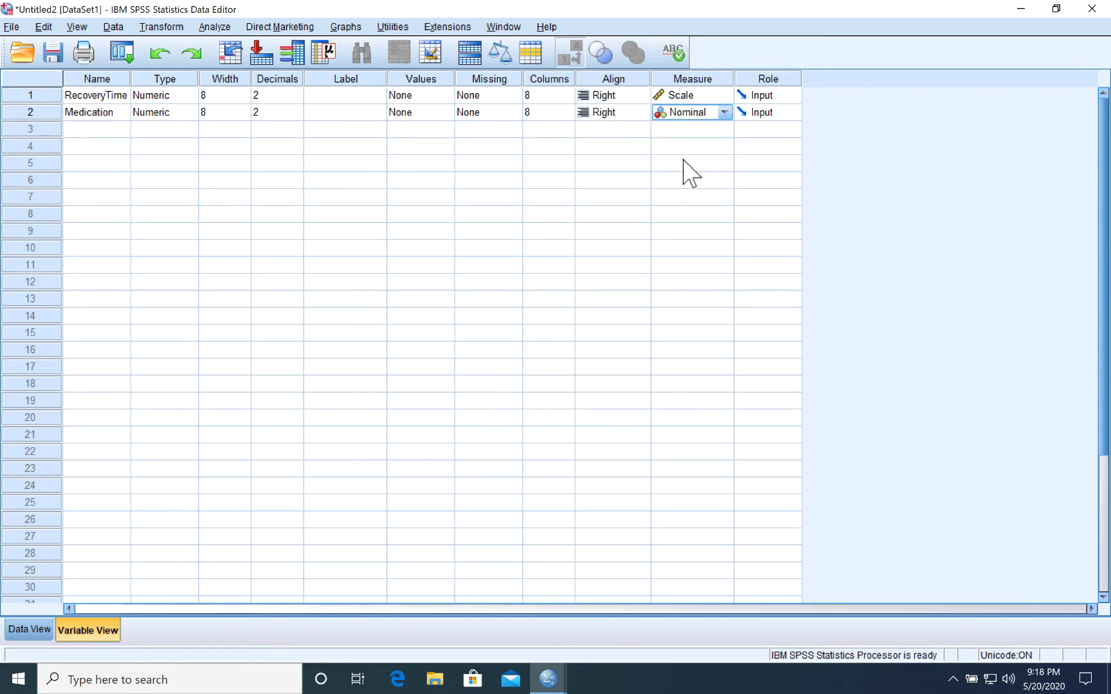
left_click(438, 110)
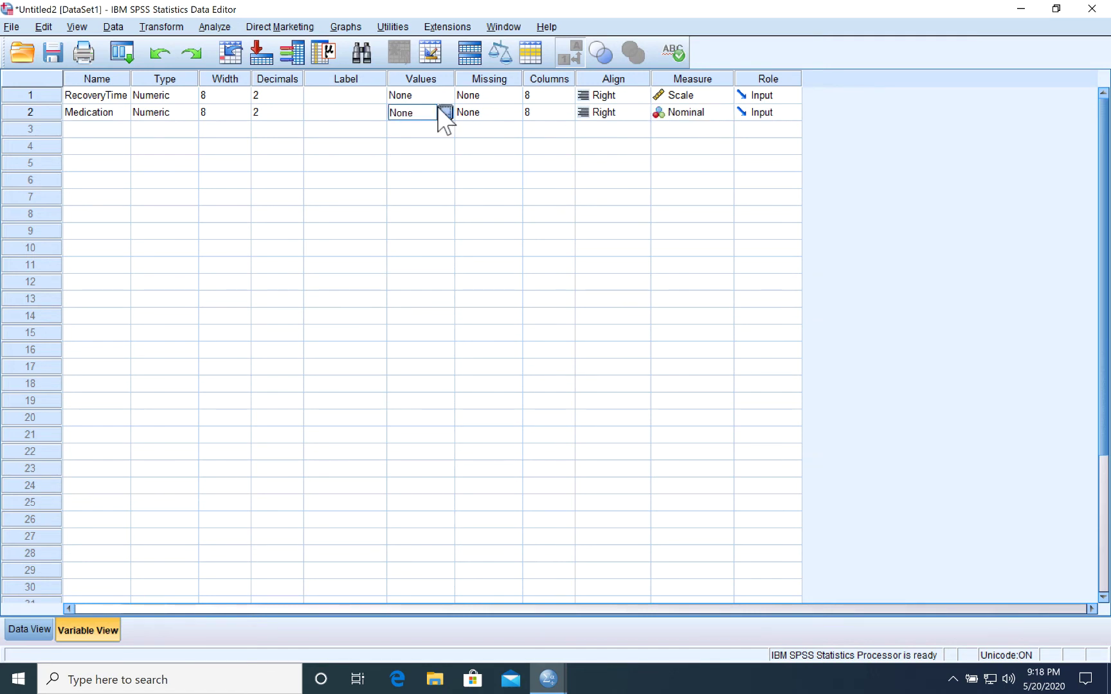
left_click(444, 112)
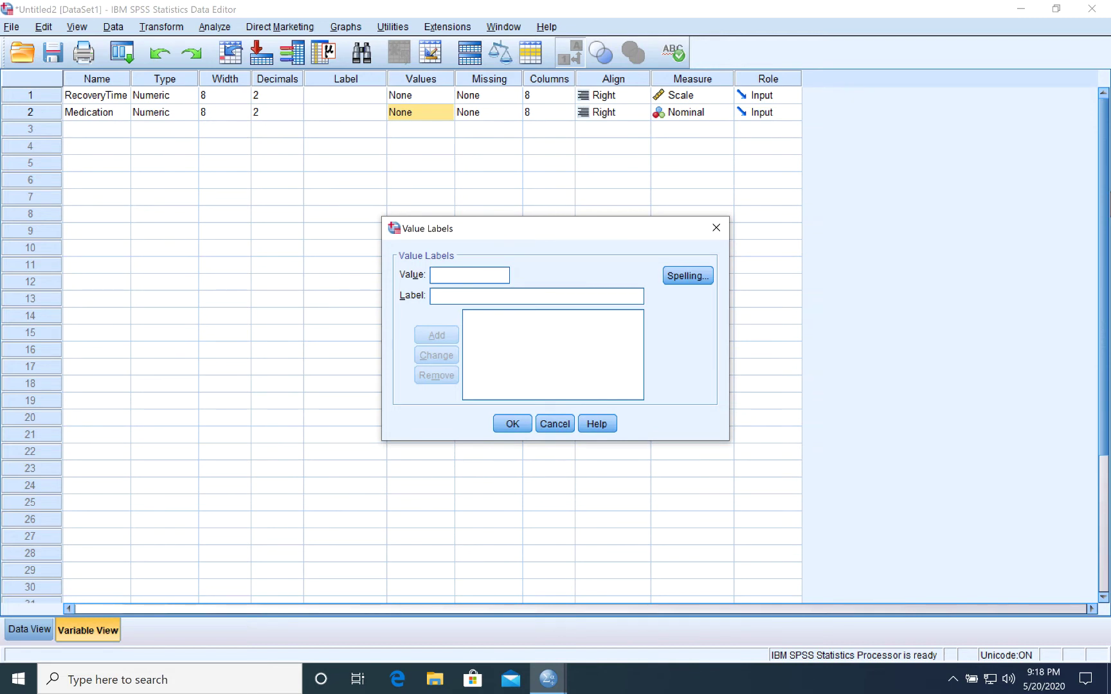
type("1")
left_click(484, 296)
type("Me")
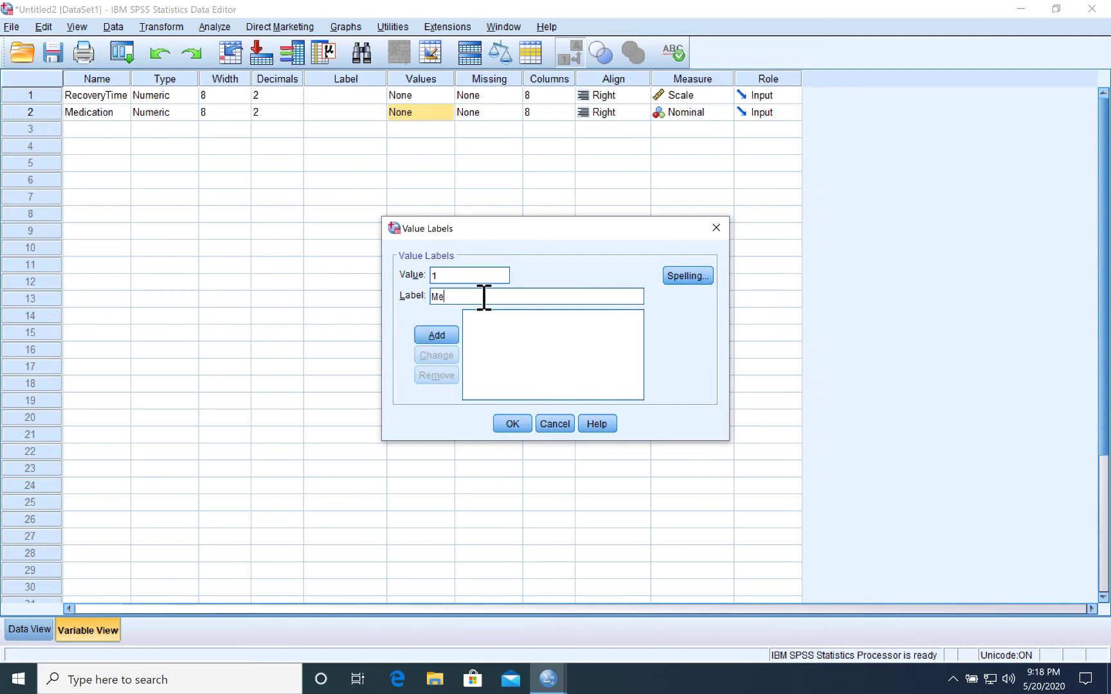
type("dication !")
left_click(439, 333)
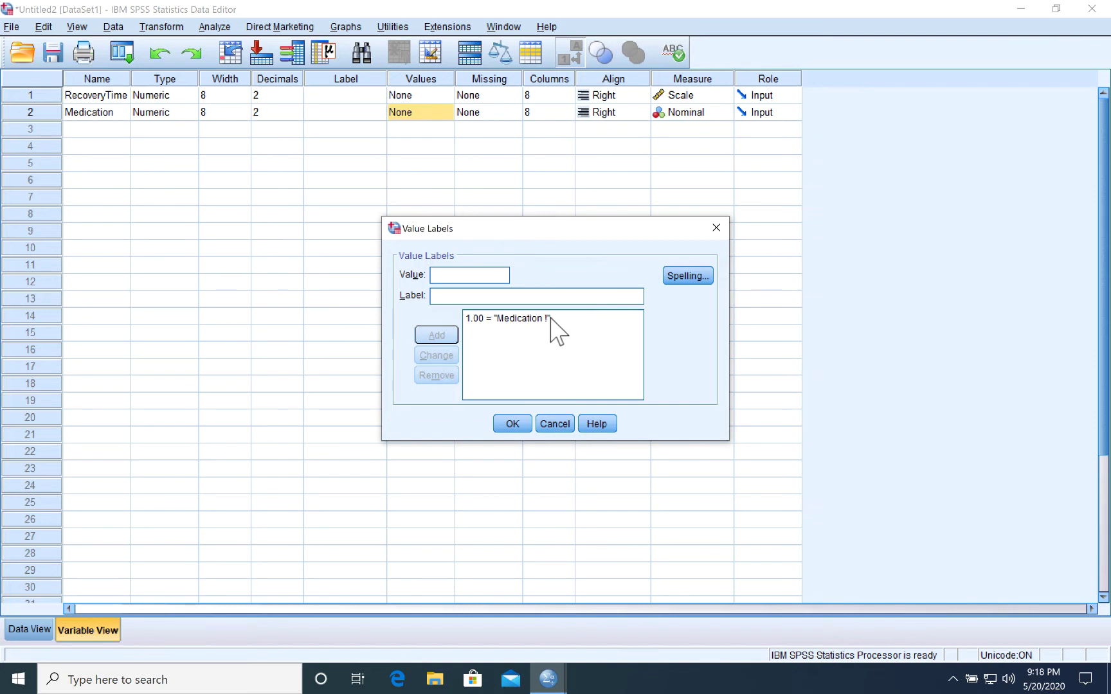
left_click(553, 424)
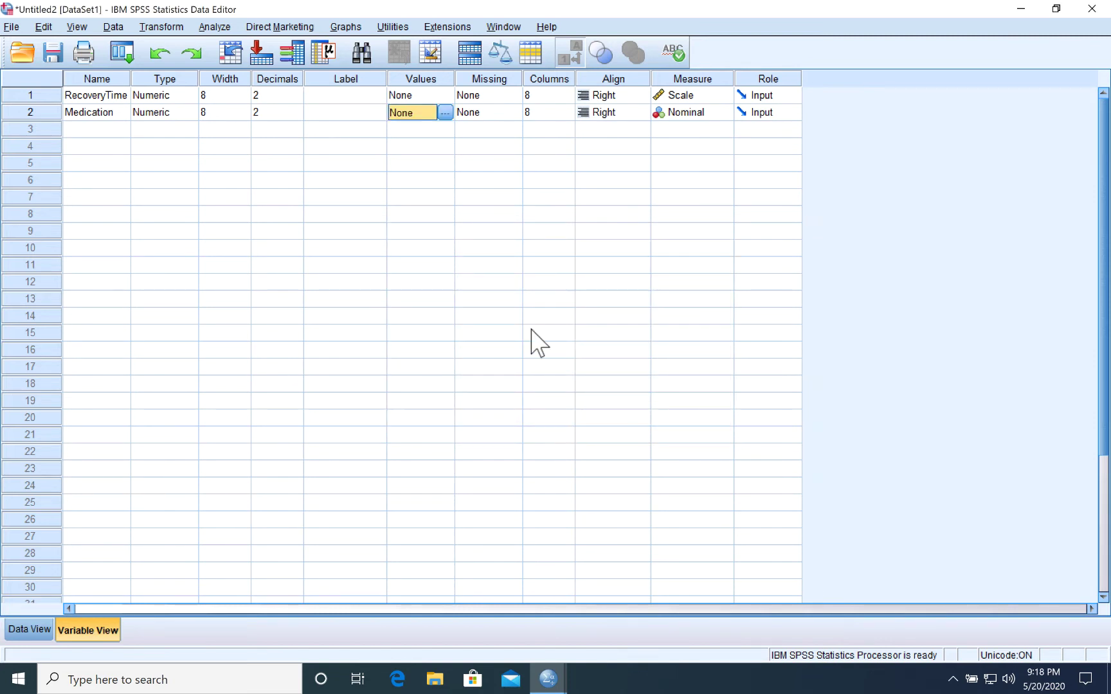
Add a value label to the Medication variable that assigns "Medication 1" to value 1.
left_click(445, 114)
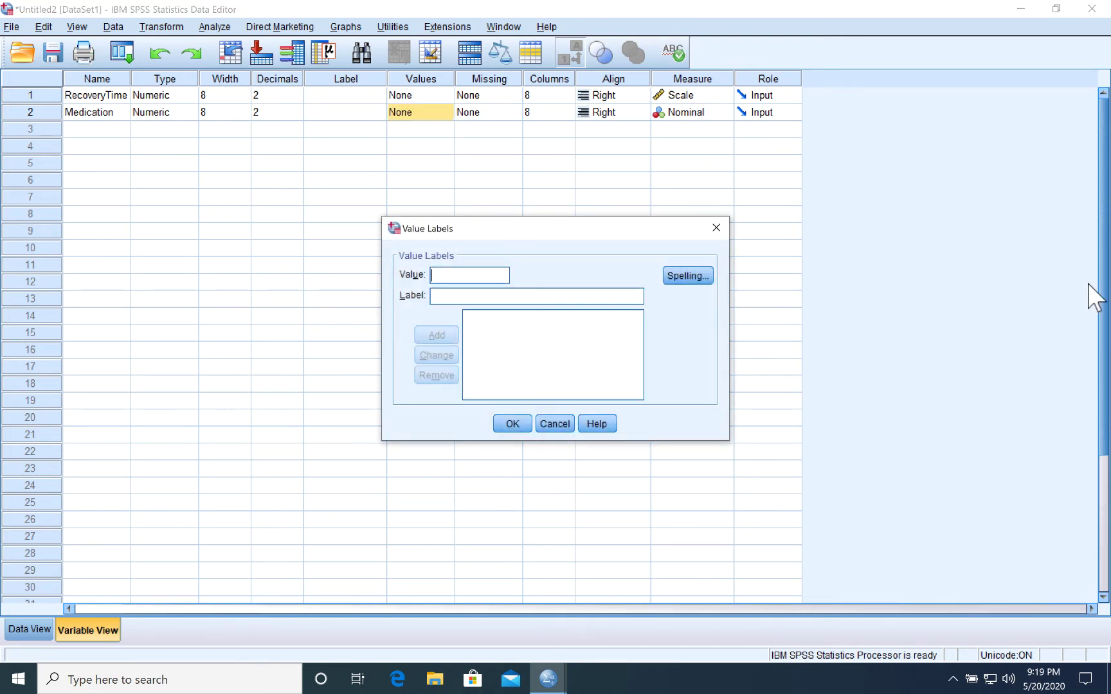
type("1")
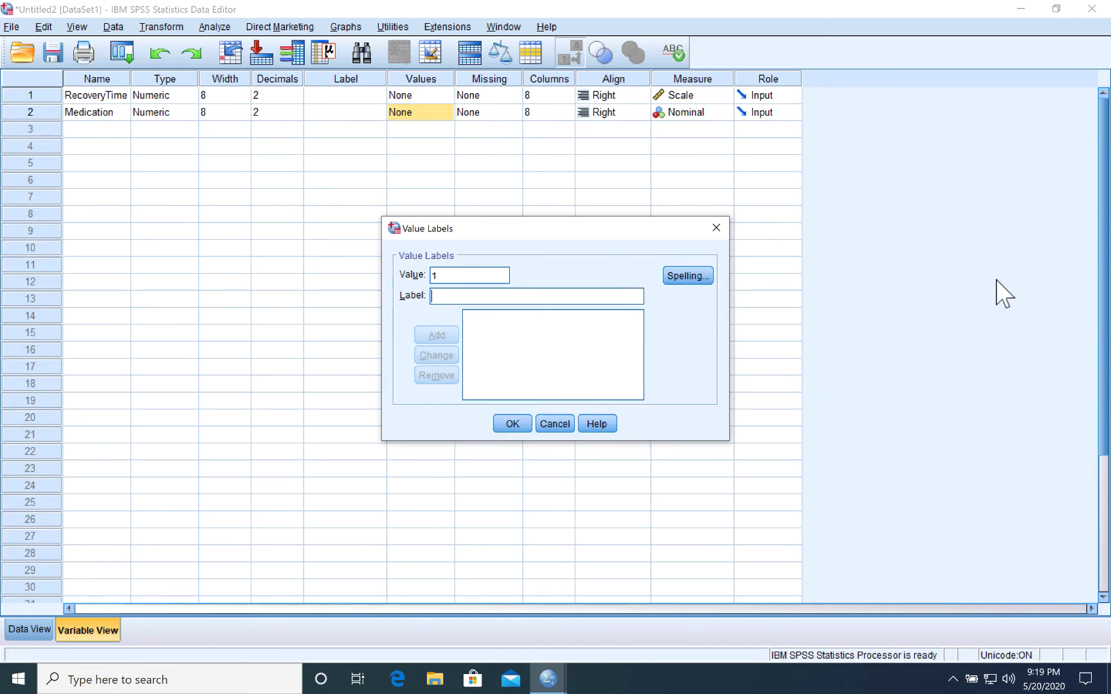
type("Medicat")
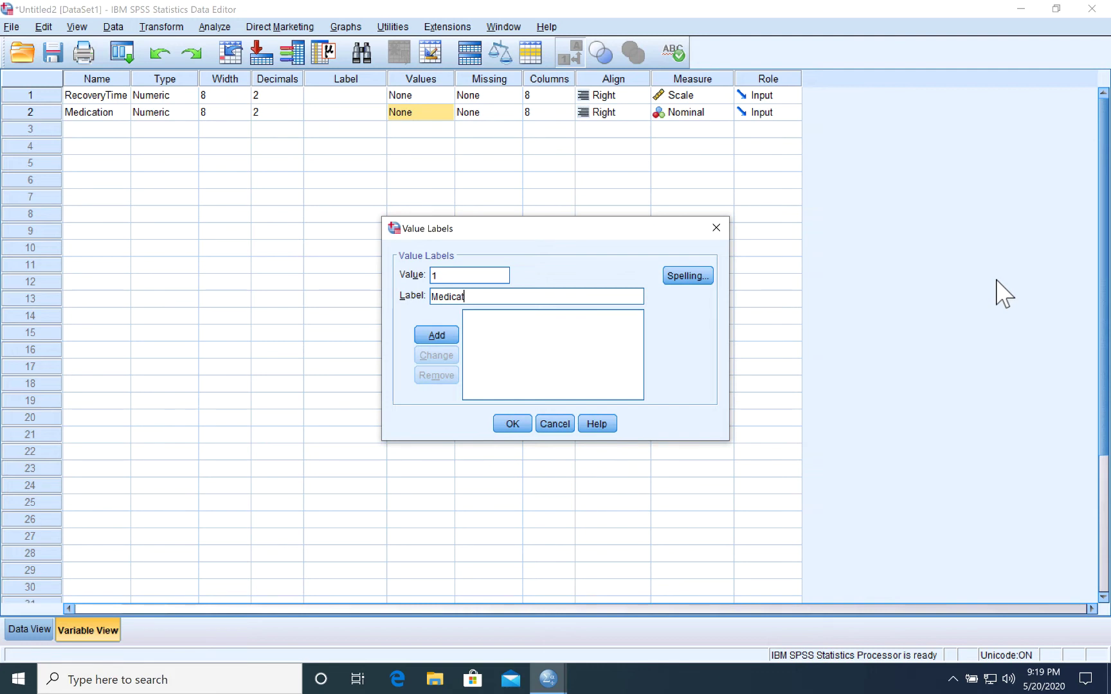
type("ion 1")
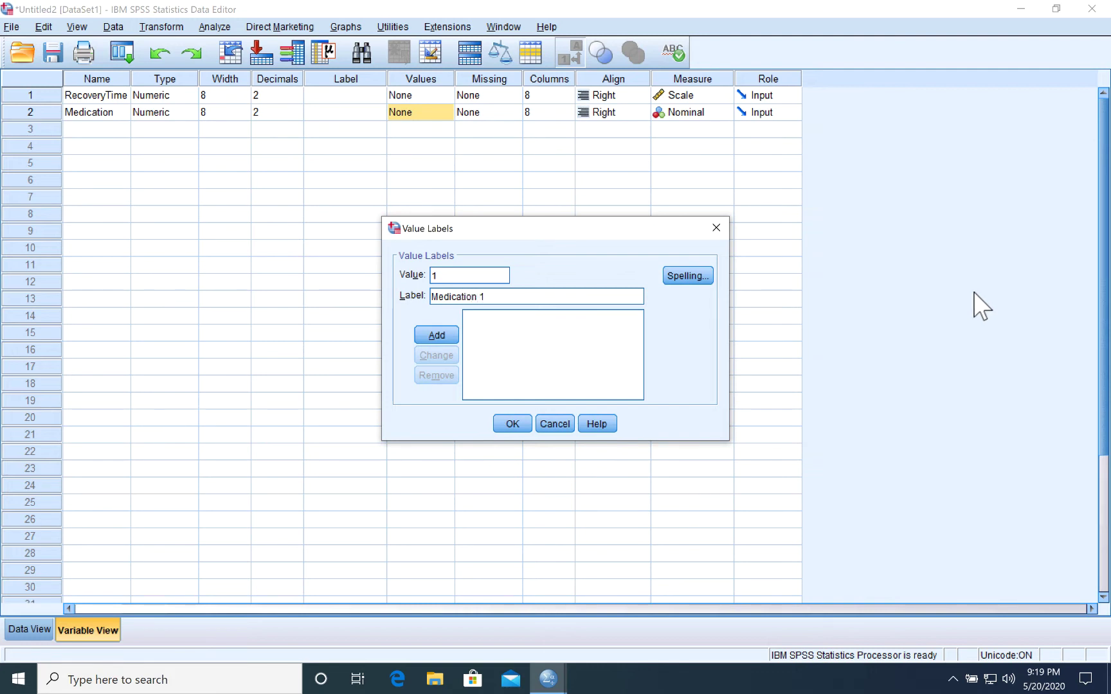
left_click(429, 331)
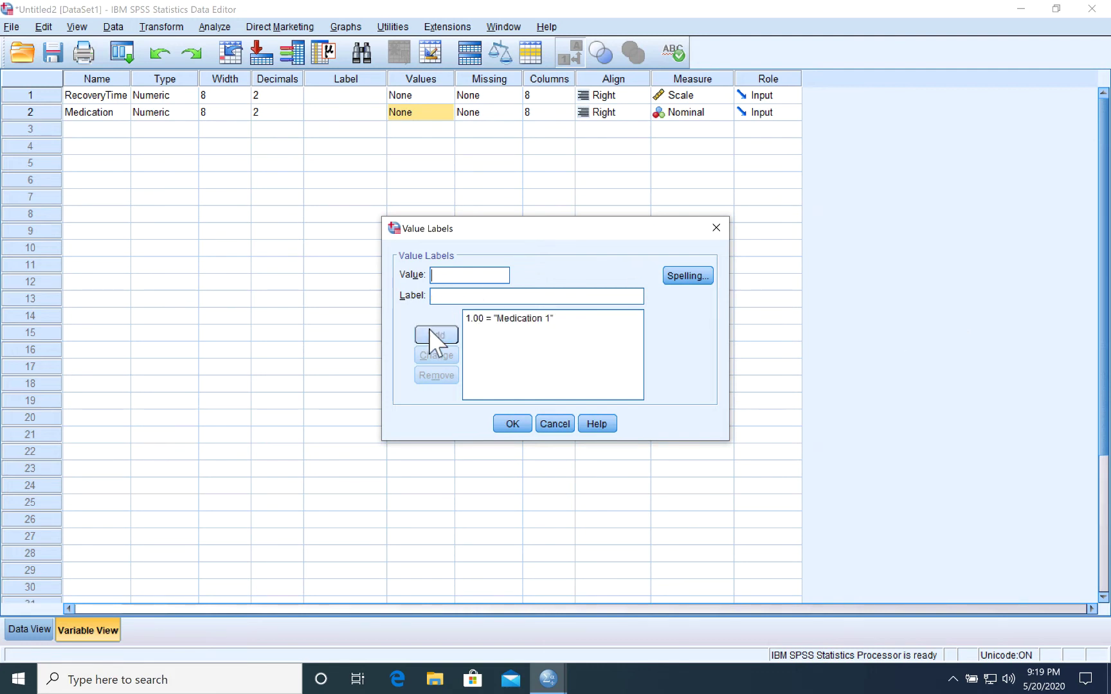
Add the label "Medication 2" for value 2 of the Medication variable.
type("2")
left_click(458, 296)
type("Medi")
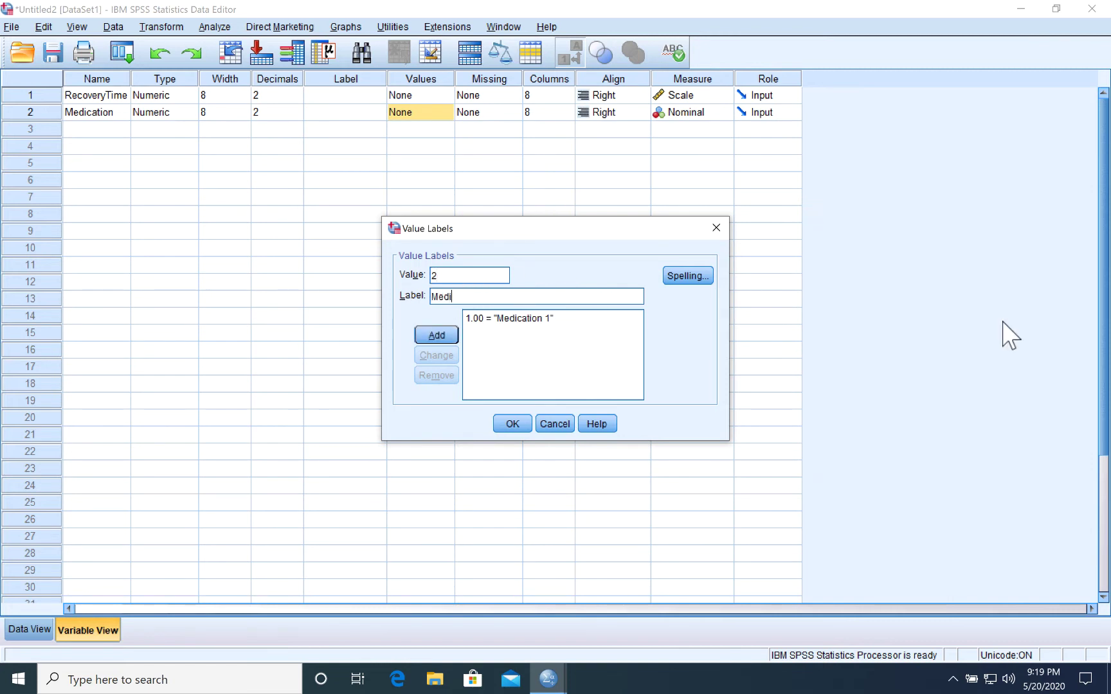
type("cation 2")
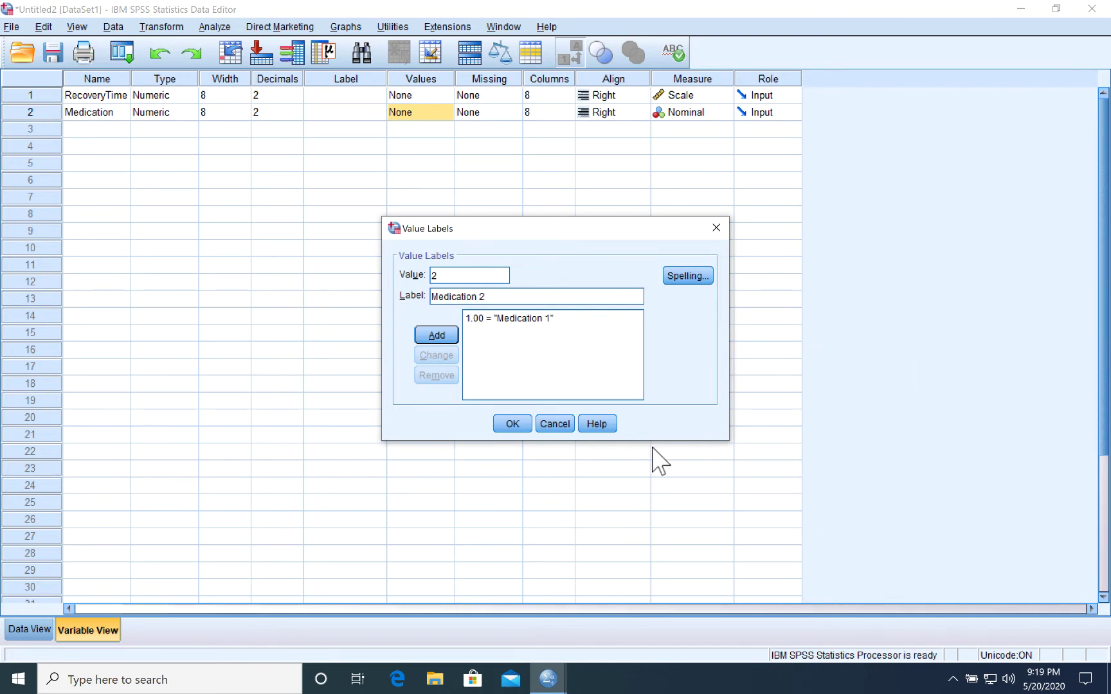
left_click(445, 337)
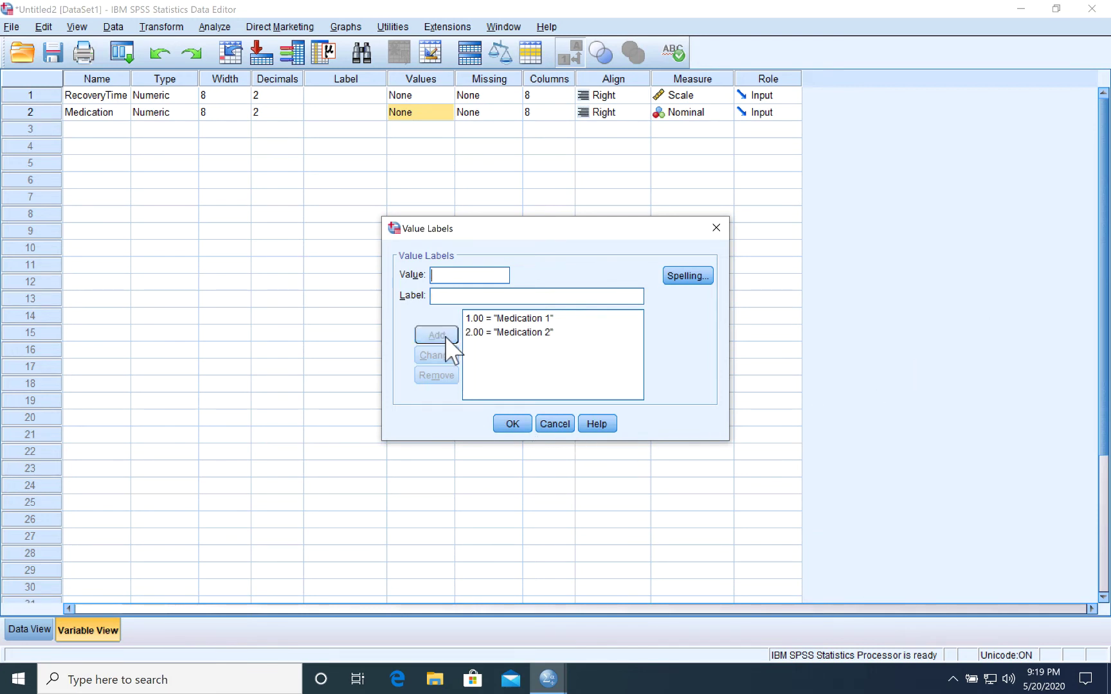
Add the label "Medication 3" for value 3 and apply the value labels to the Medication variable.
type("3")
left_click(439, 294)
type("Med")
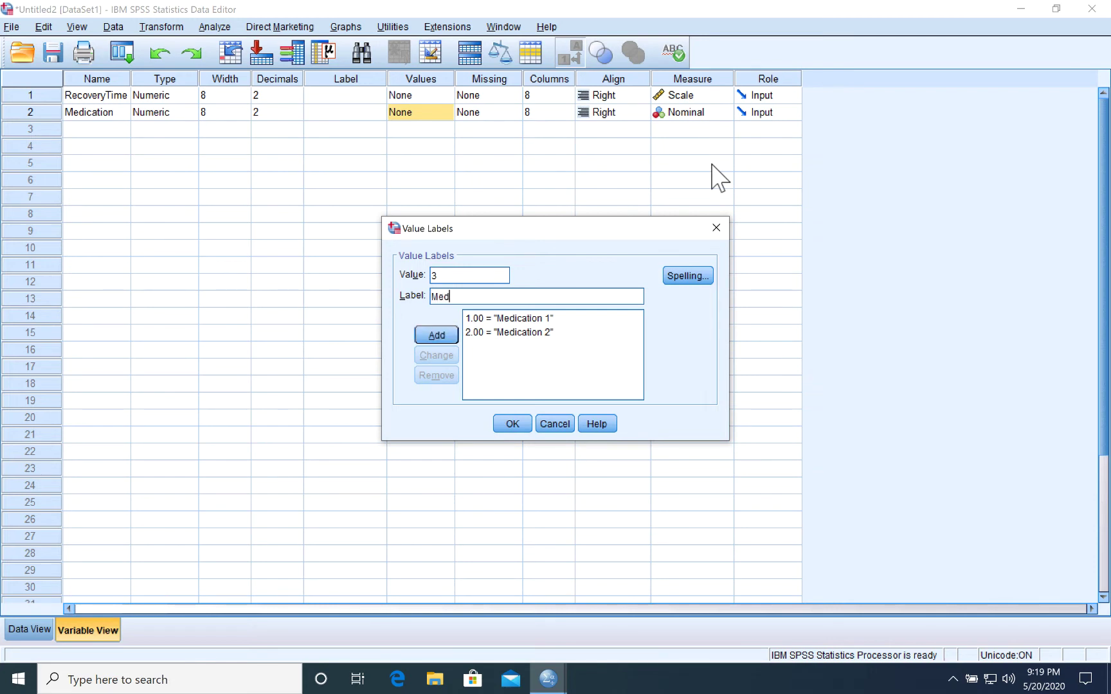
type("ication 3")
left_click(442, 332)
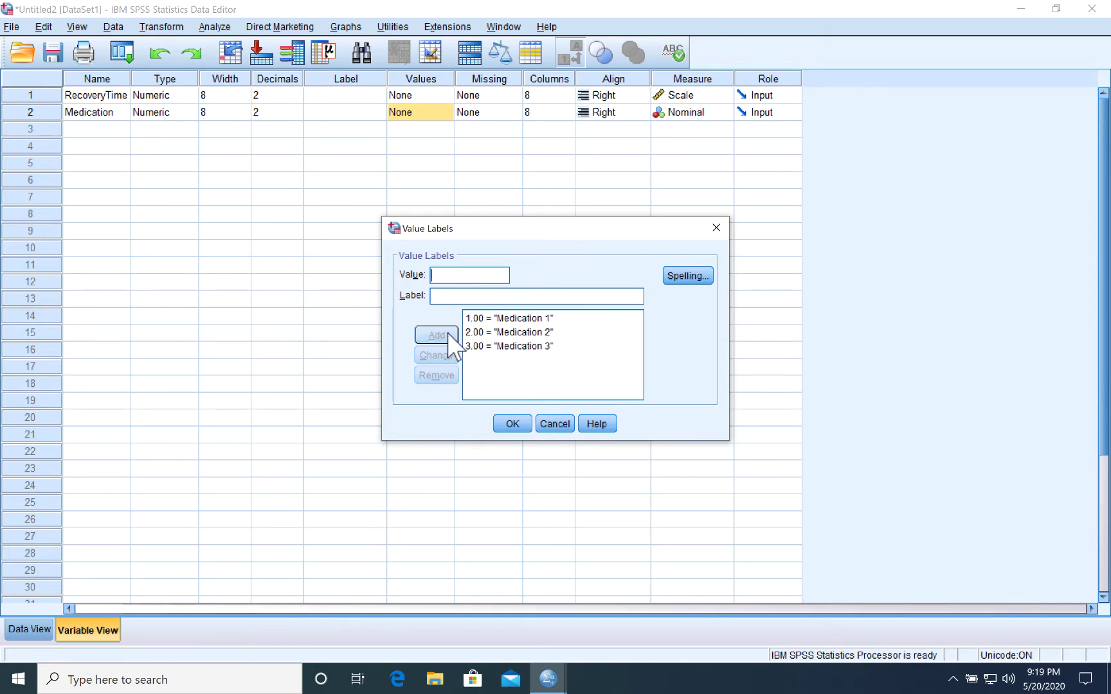
left_click(518, 429)
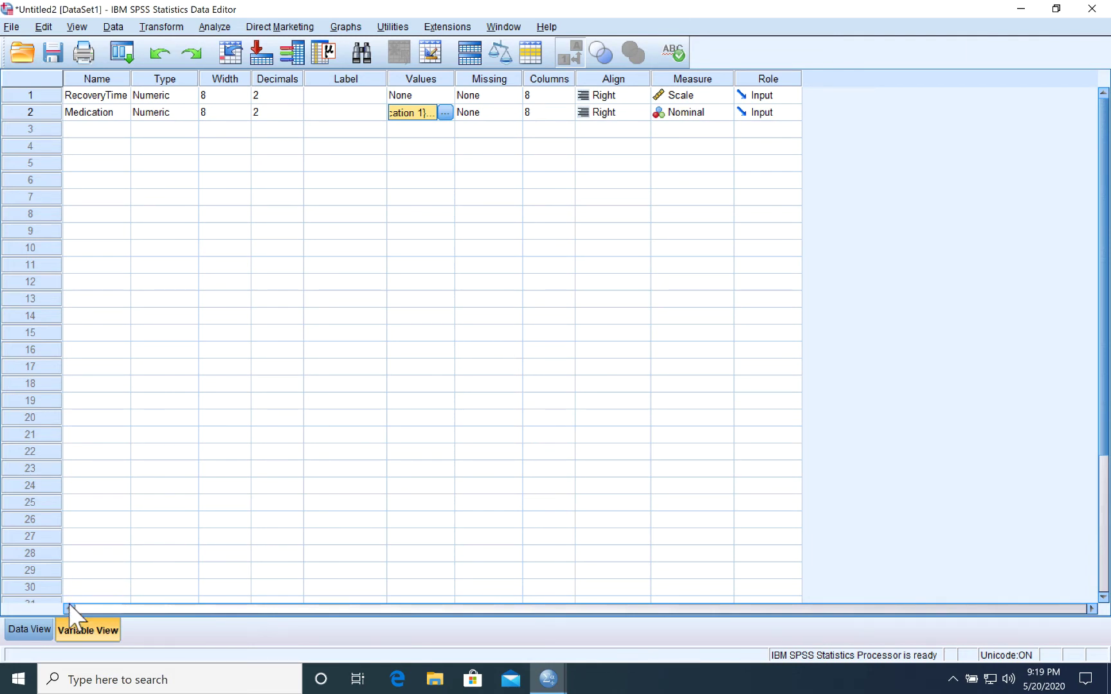
Set up a One-Way ANOVA with RecoveryTime as the dependent variable and Medication as the factor.
left_click(29, 631)
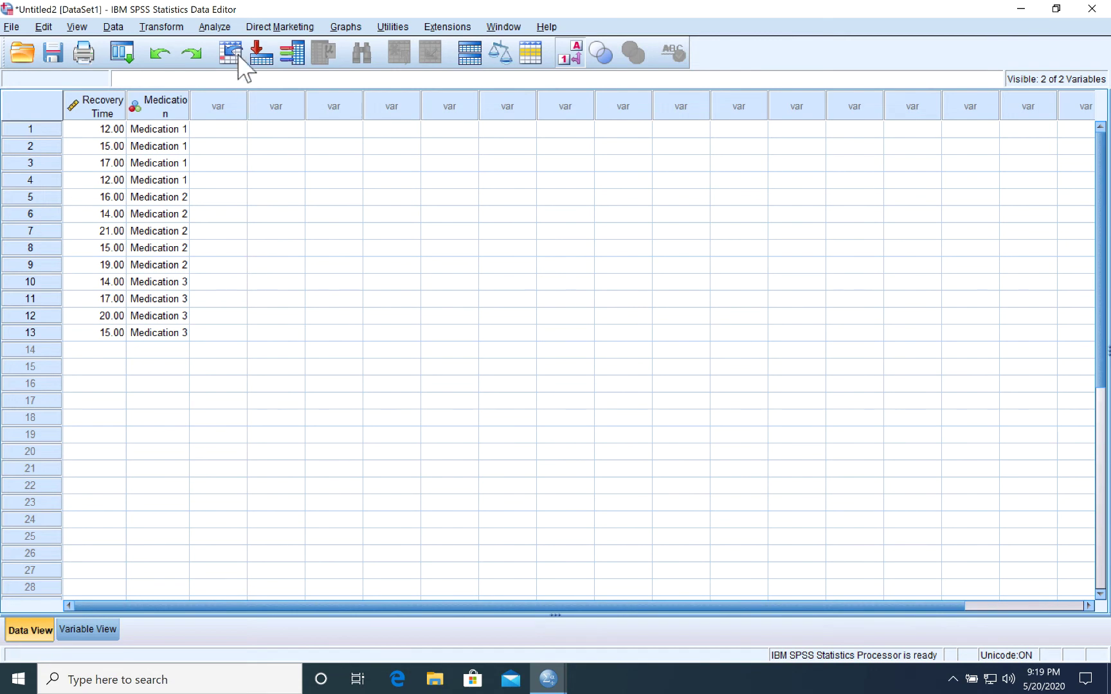
left_click(214, 26)
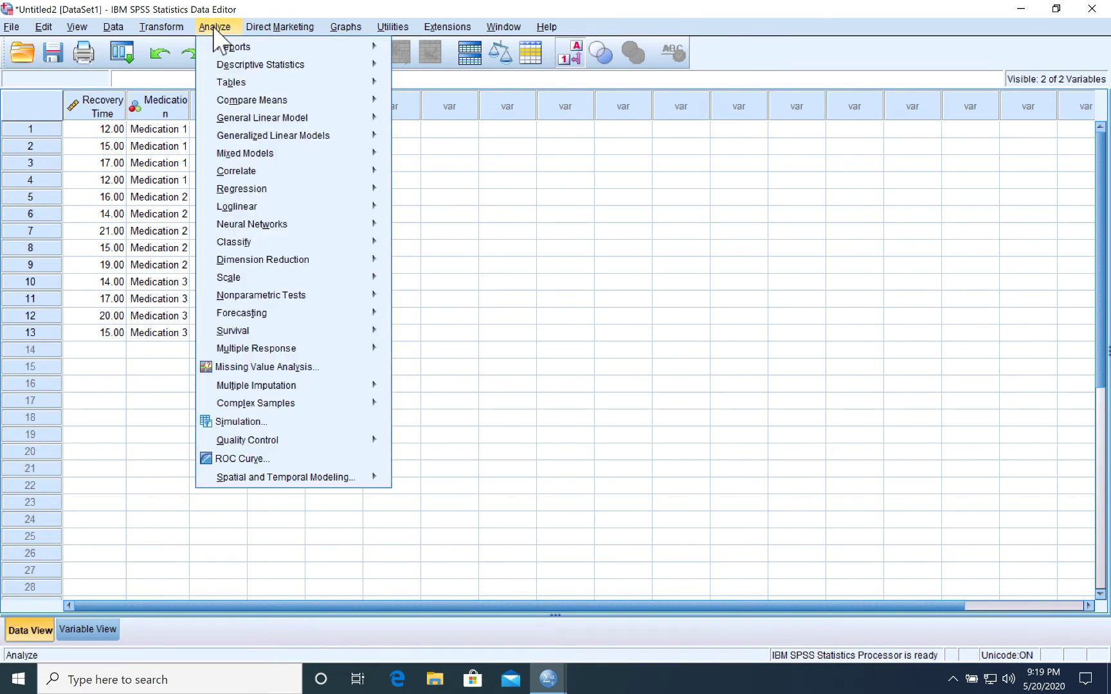
mouse_move(270, 103)
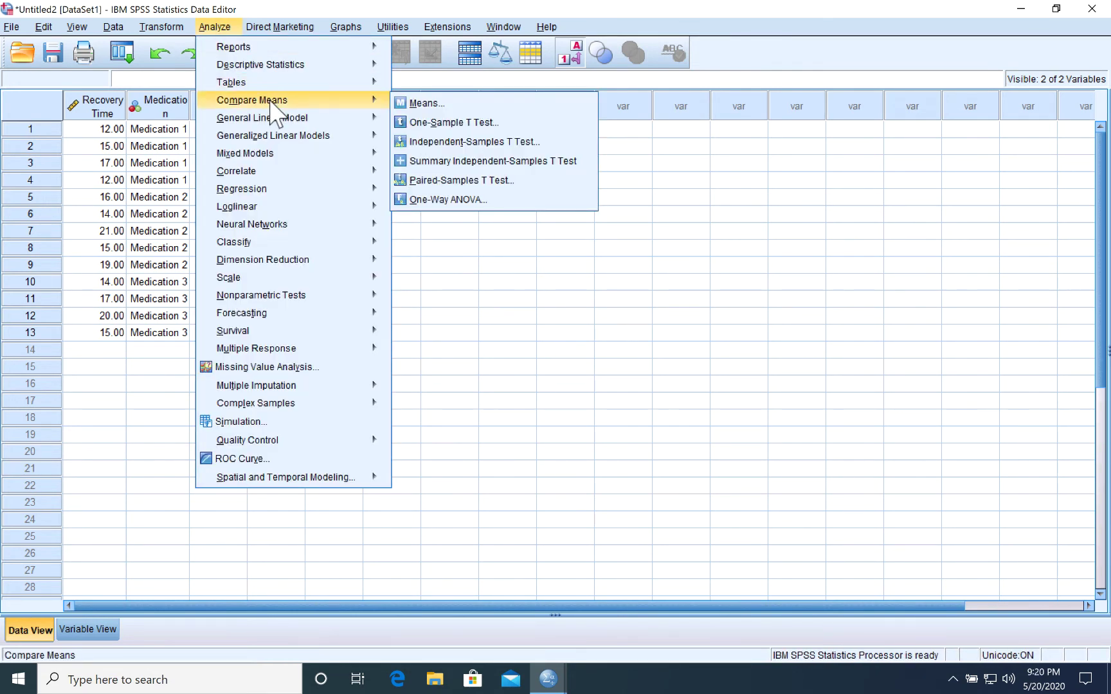
left_click(443, 200)
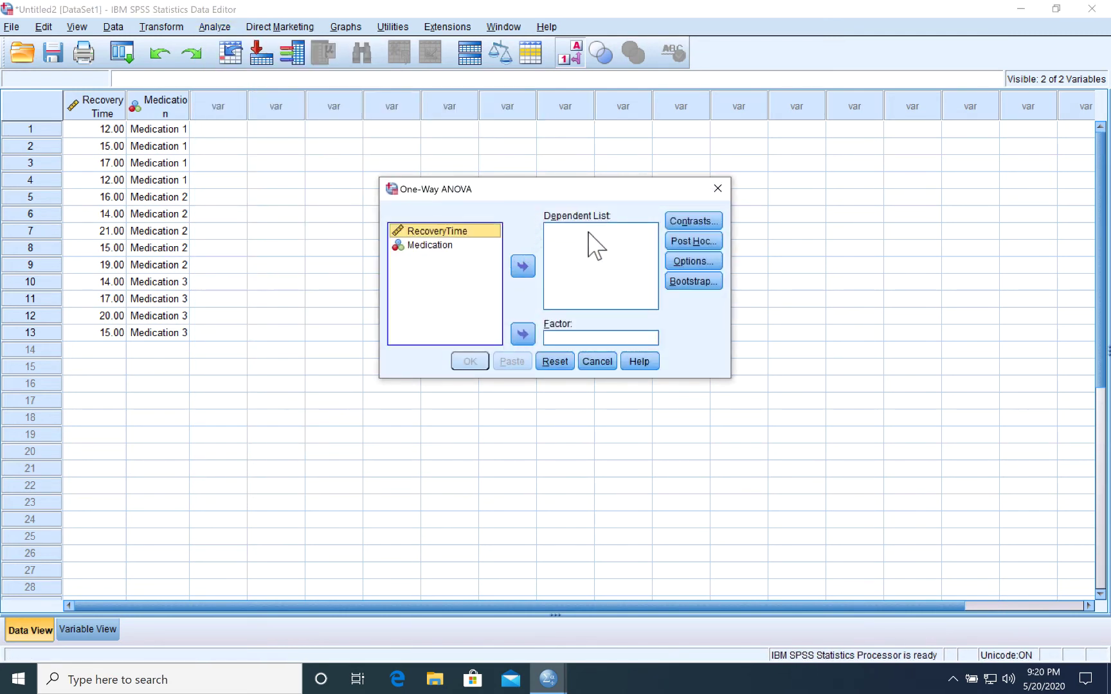
left_click(522, 266)
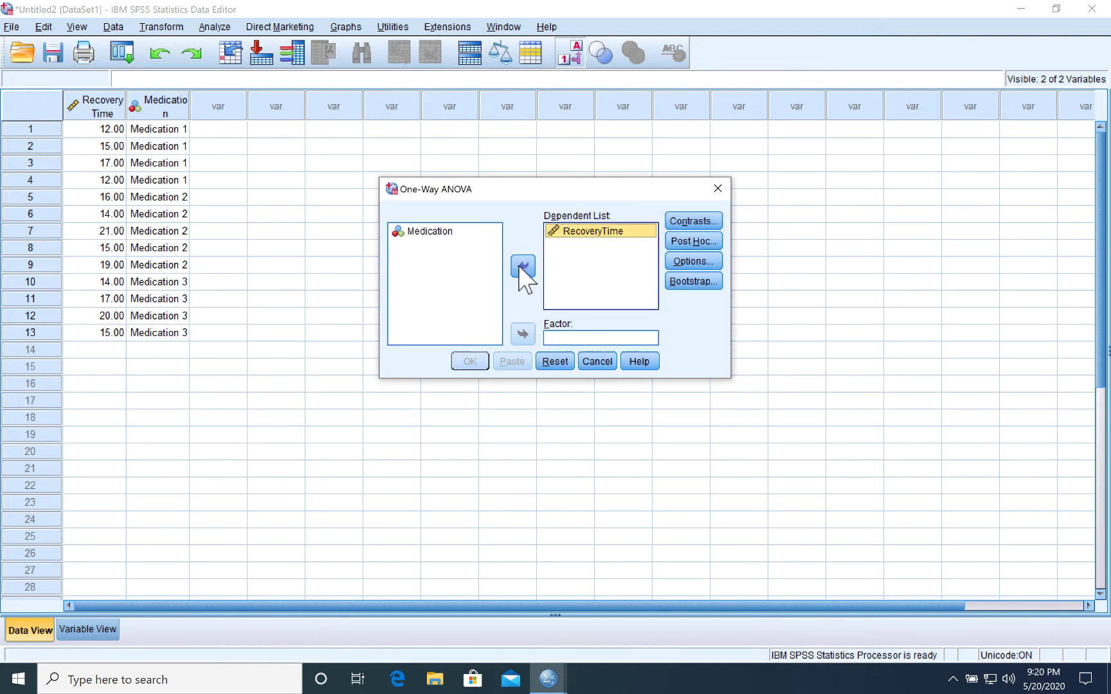
left_click(437, 233)
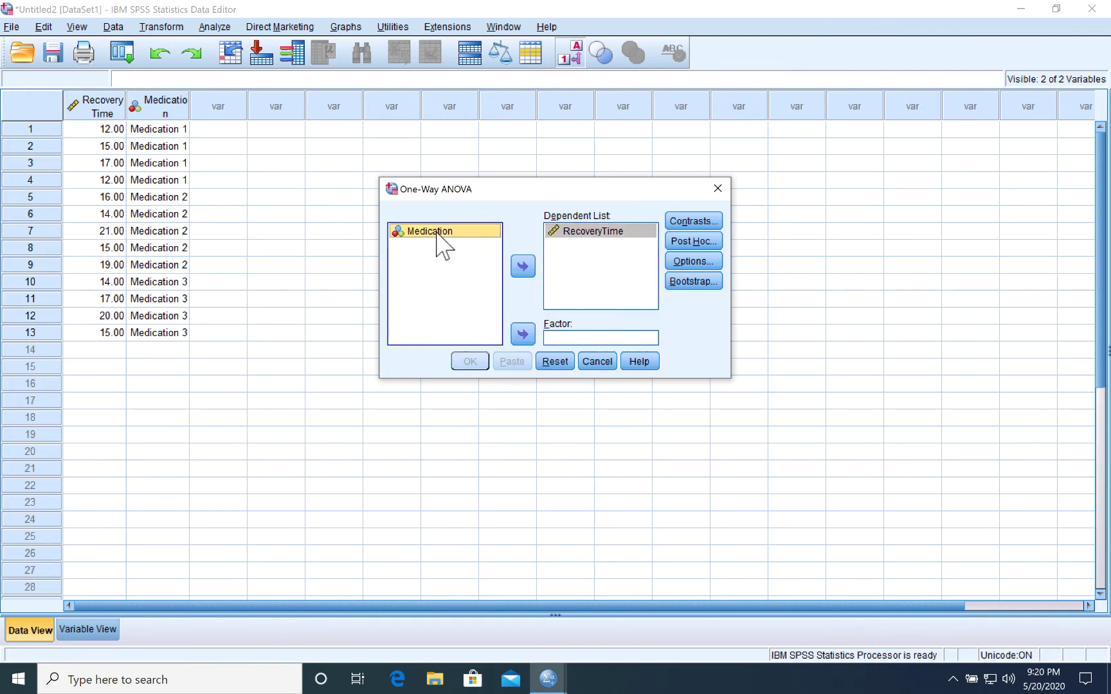
left_click(521, 335)
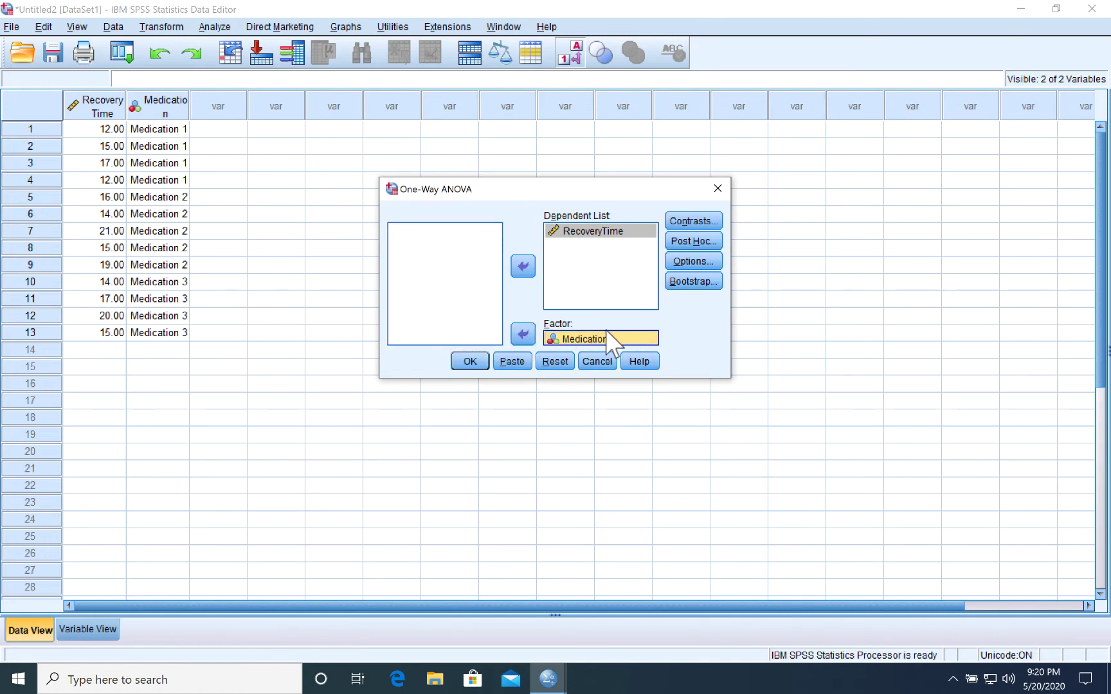
Include Descriptive statistics and the Homogeneity of variance test in the One-Way ANOVA options.
left_click(694, 262)
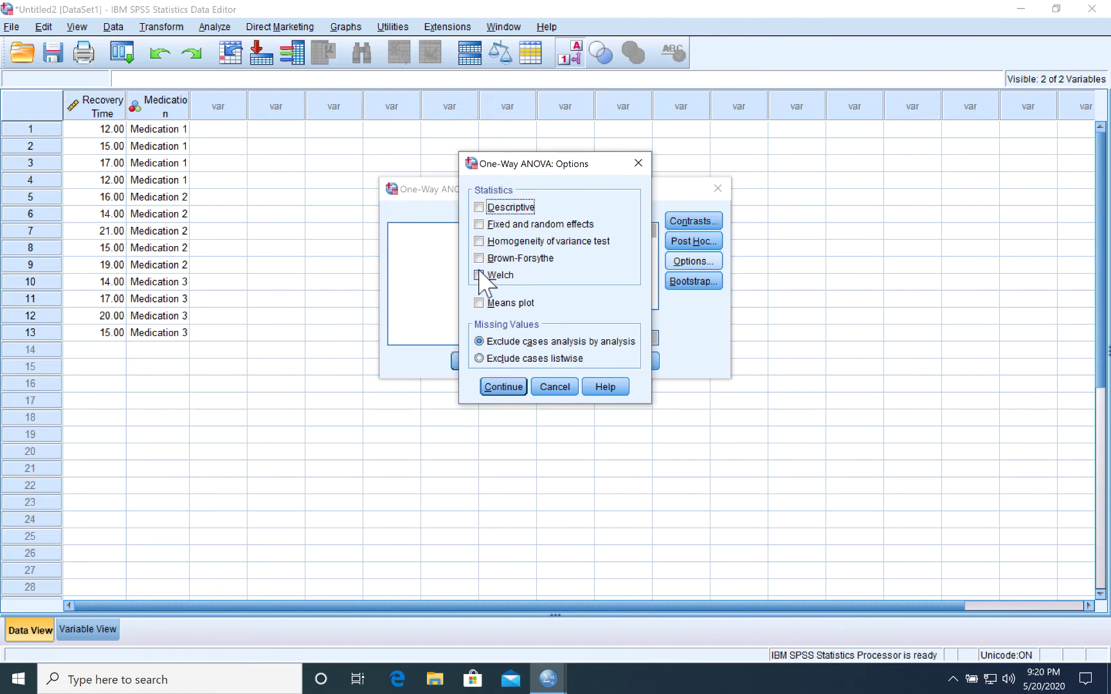
left_click(479, 207)
left_click(478, 242)
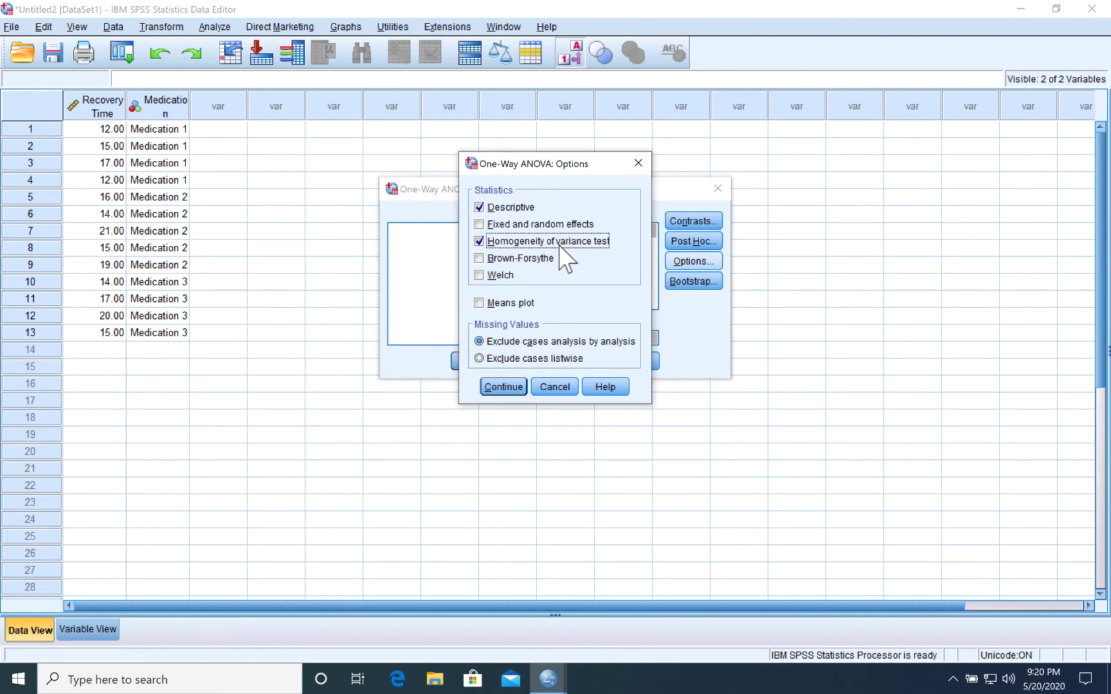
left_click(491, 388)
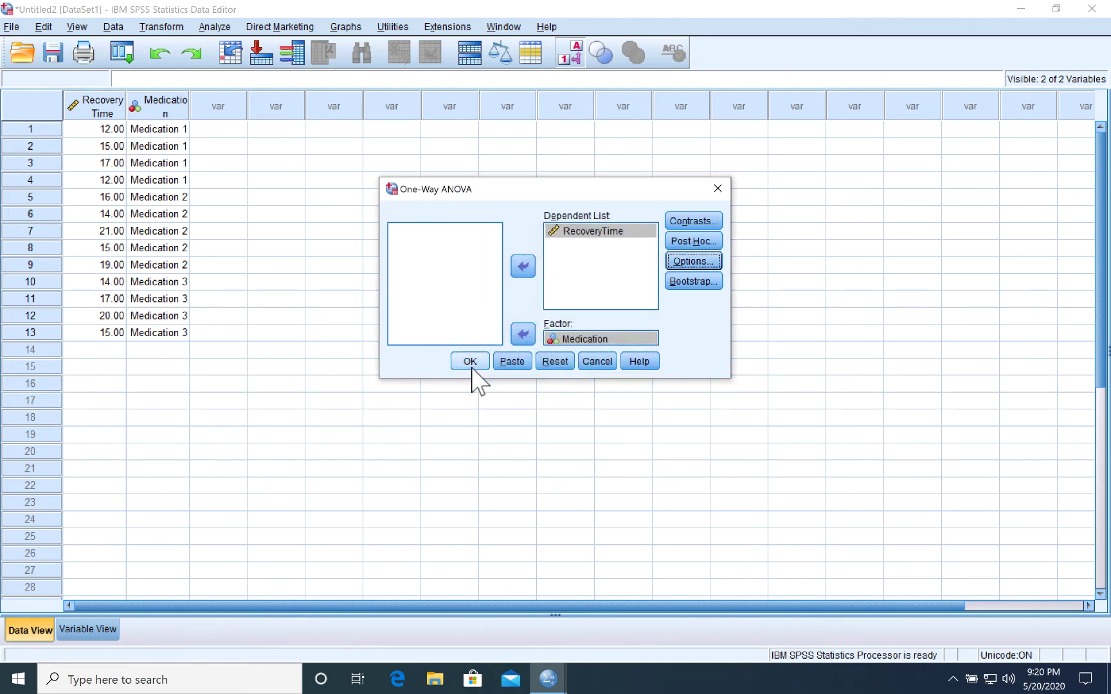
Run the One-Way ANOVA and maximize the output window to read the Descriptives, homogeneity and ANOVA tables.
left_click(470, 364)
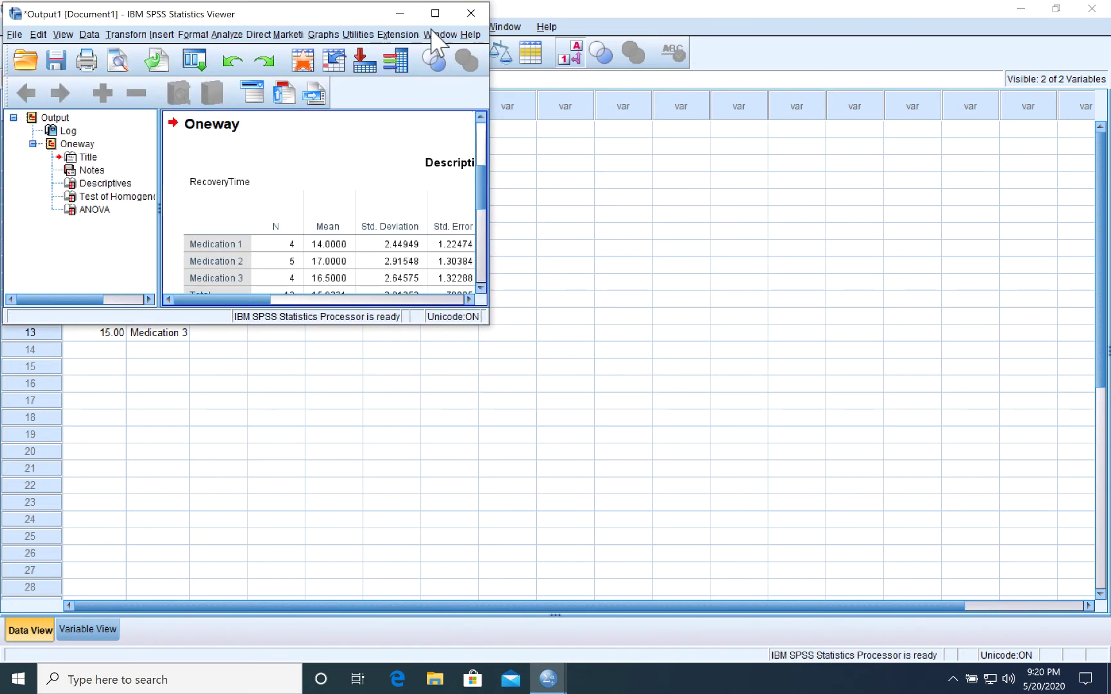
left_click(434, 13)
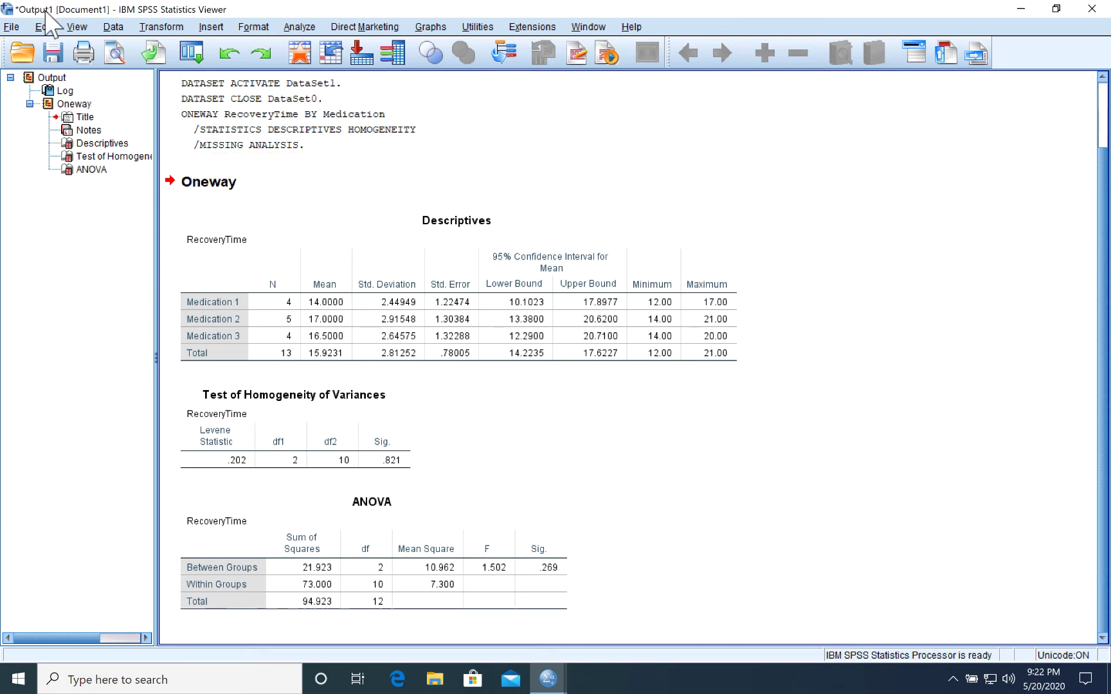
Minimize the output and the Windows 10 virtual machine to return to the Elementary Statistics PDF in the browser.
left_click(1020, 9)
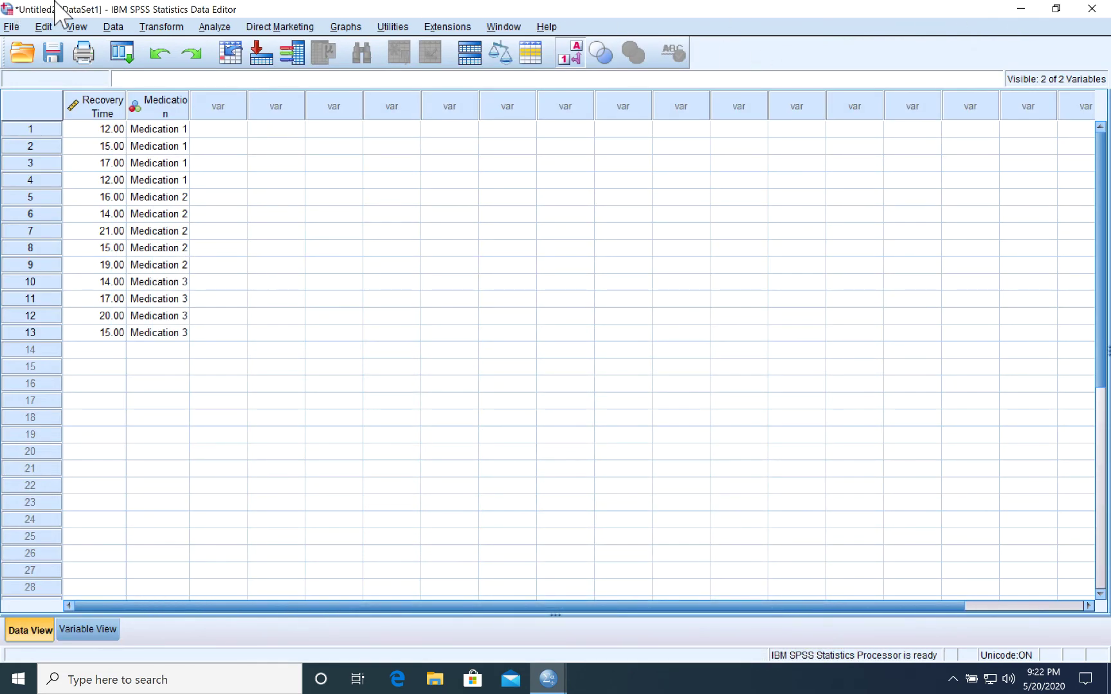
mouse_move(58, 3)
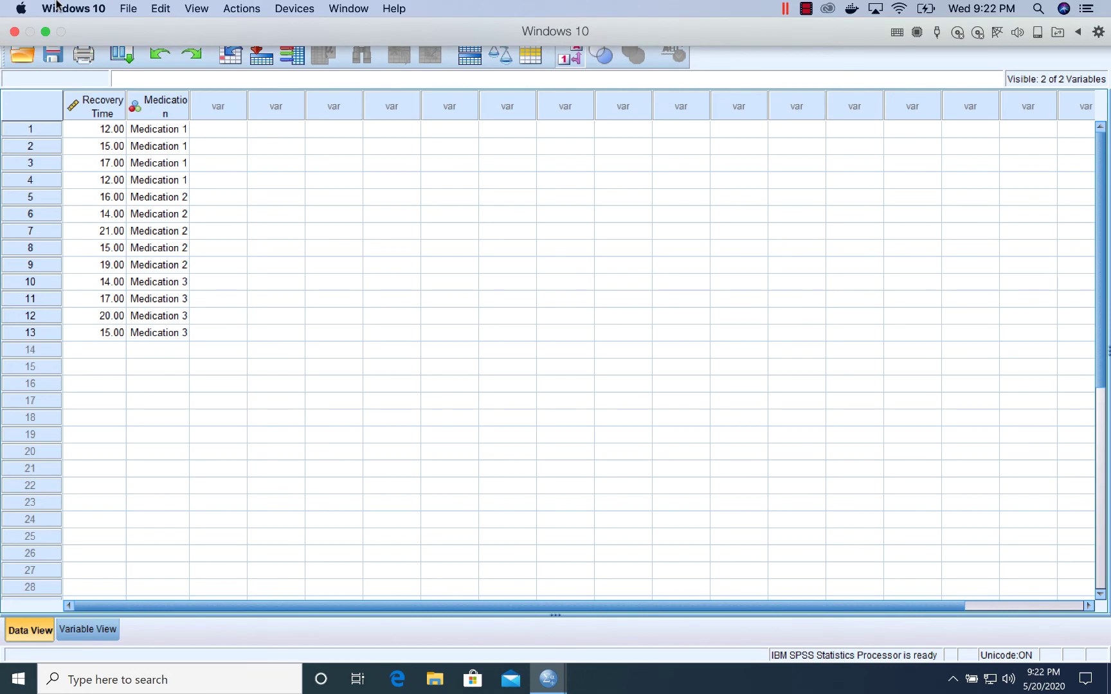
left_click(45, 32)
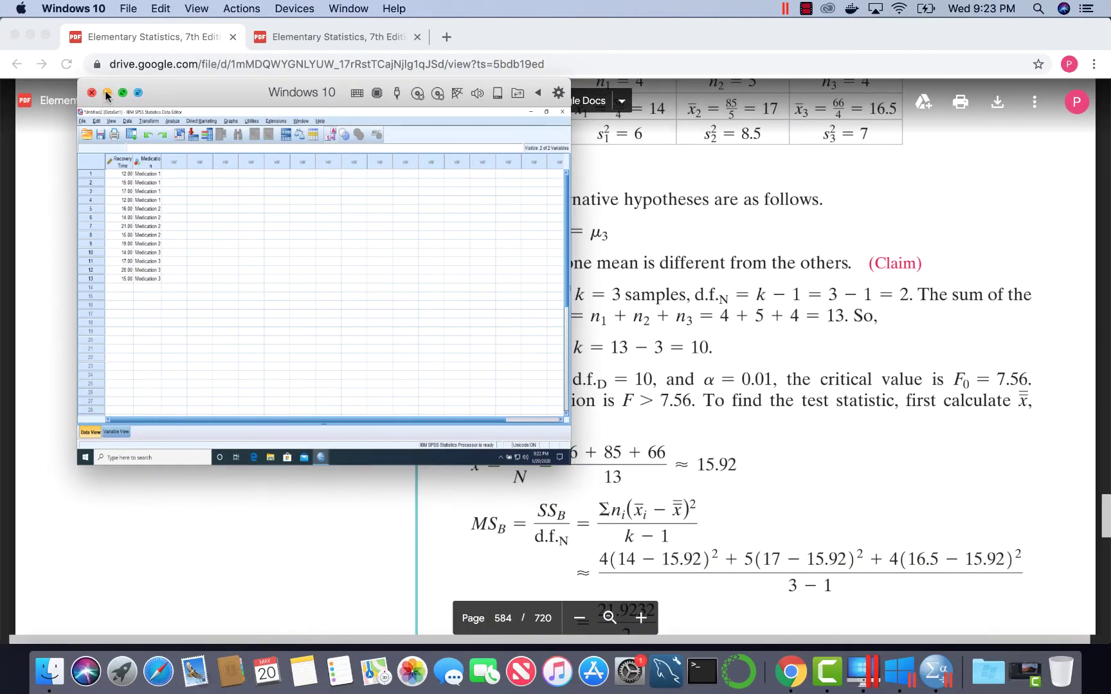
left_click(107, 92)
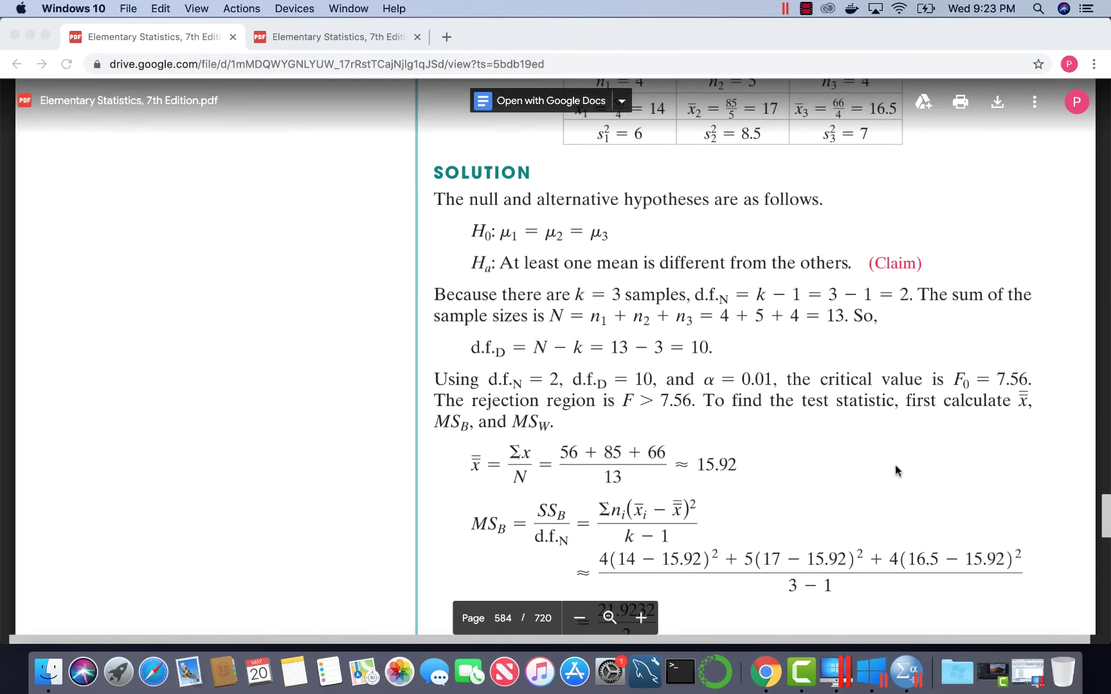